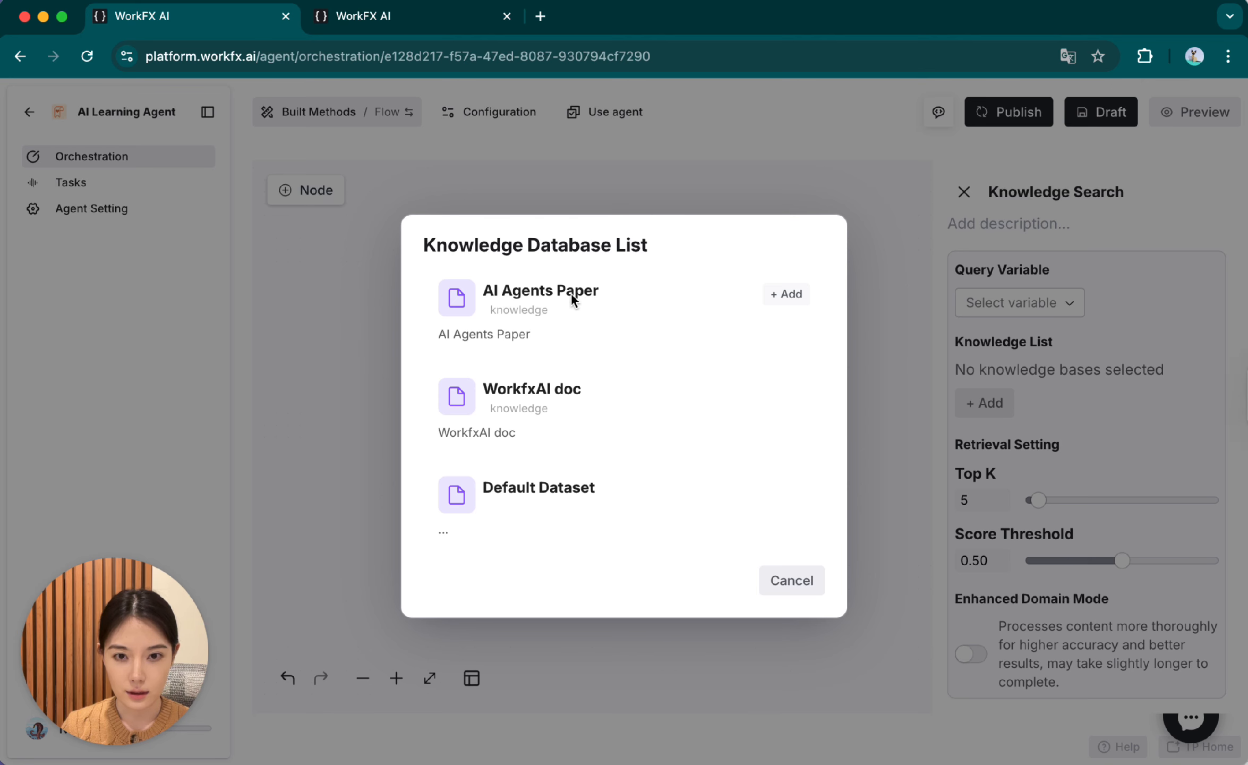
Add the AI Agents Paper knowledge base to the Knowledge Search node and enable Enhanced Domain Mode
click(785, 294)
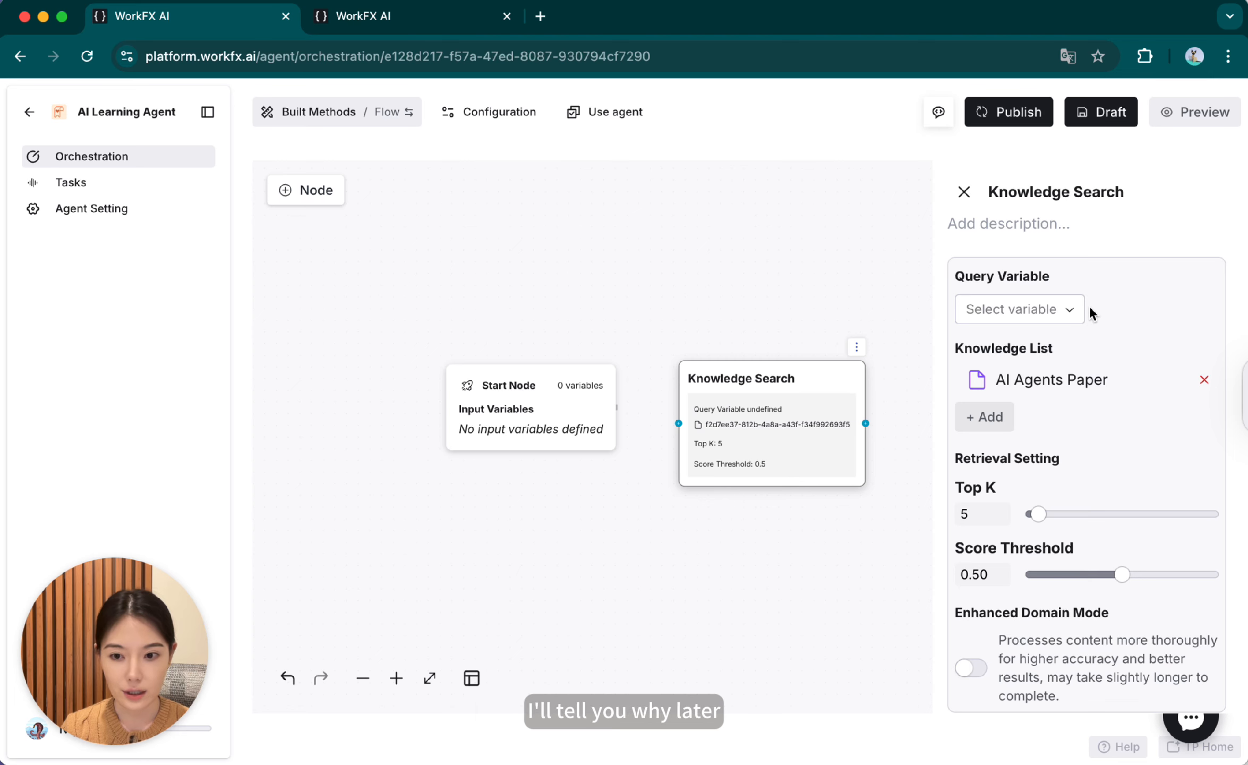
scroll(1100, 319, down, 1)
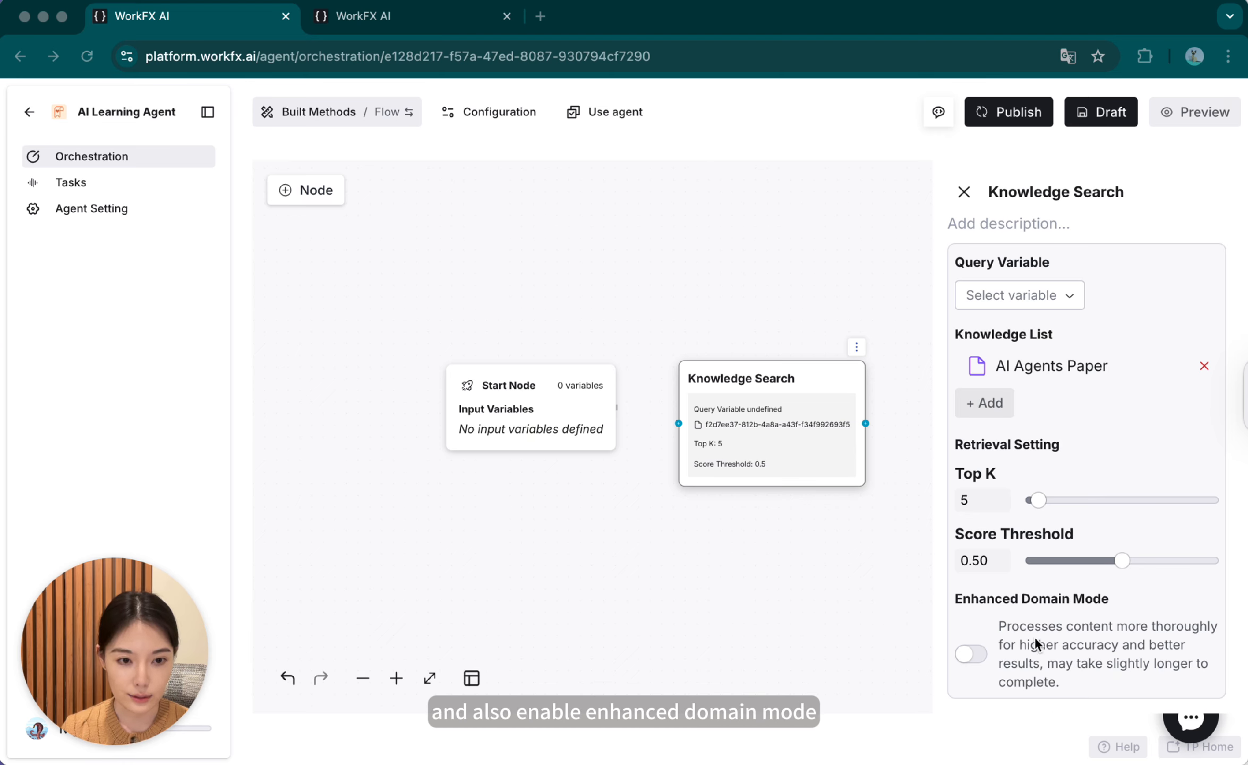
click(972, 655)
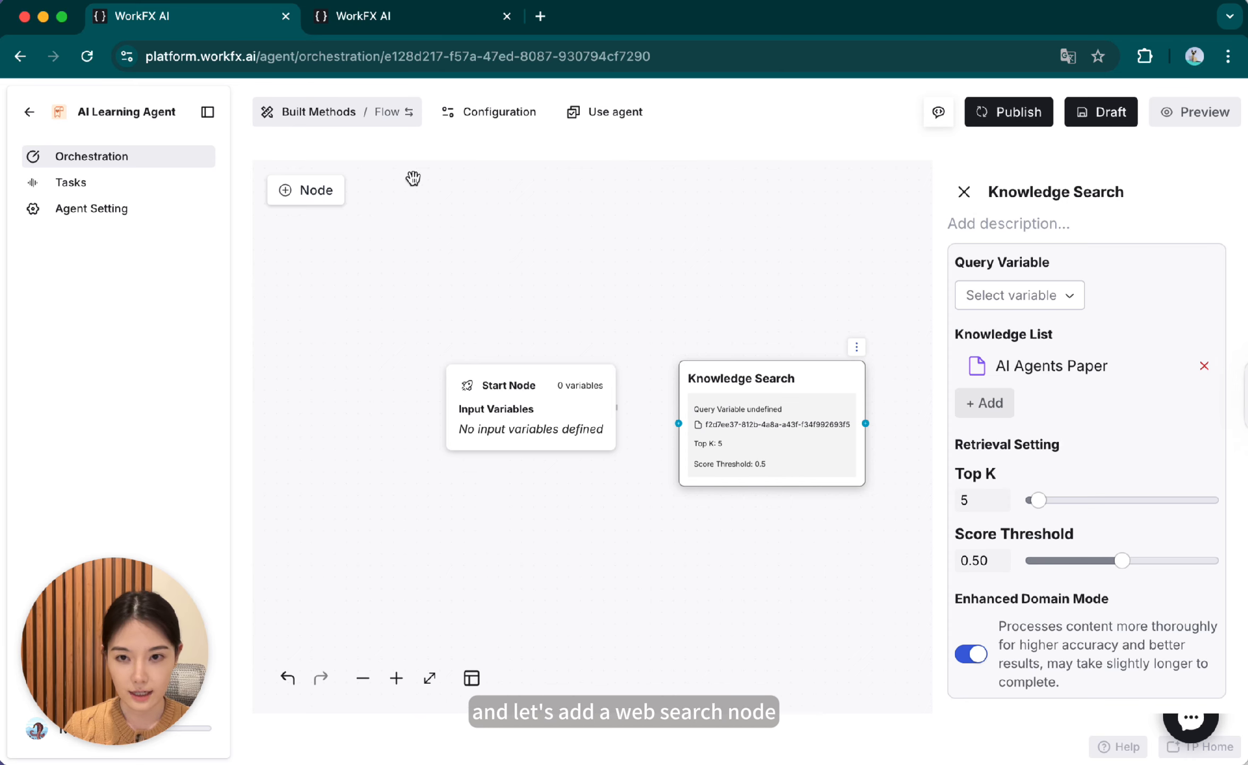
Add a Tool node to the flow and place it below the Knowledge Search node
click(319, 192)
scroll(404, 526, down, 5)
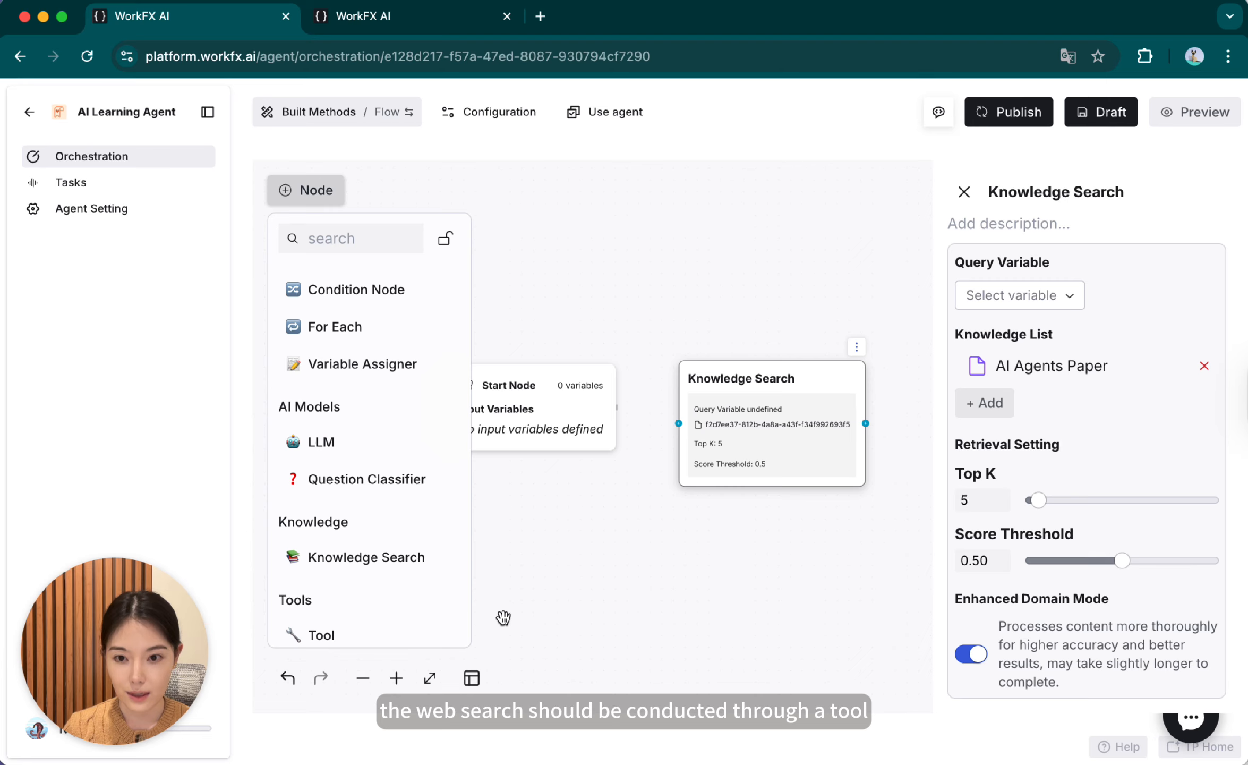
click(334, 637)
drag(907, 442, 699, 609)
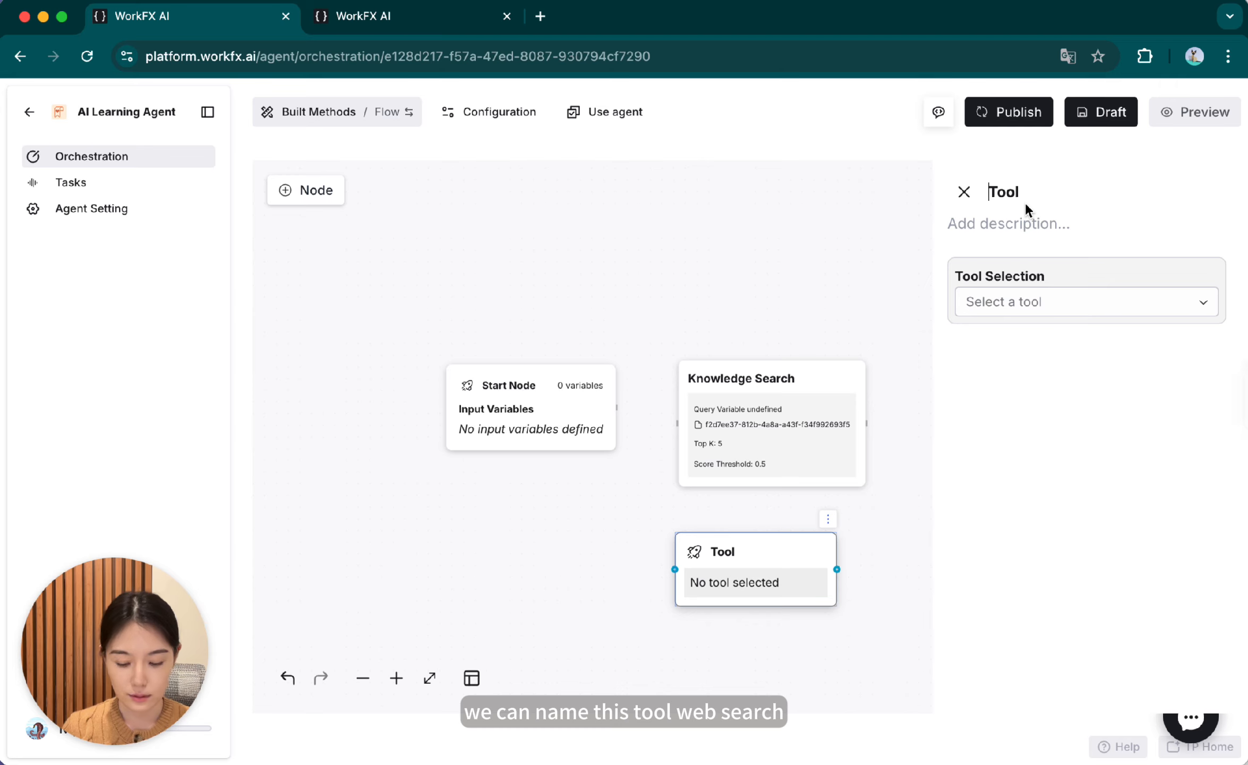
Rename the Tool node to Web Search Tool, assign Tavily Search as its tool, and close its settings
click(989, 192)
text(Web Search)
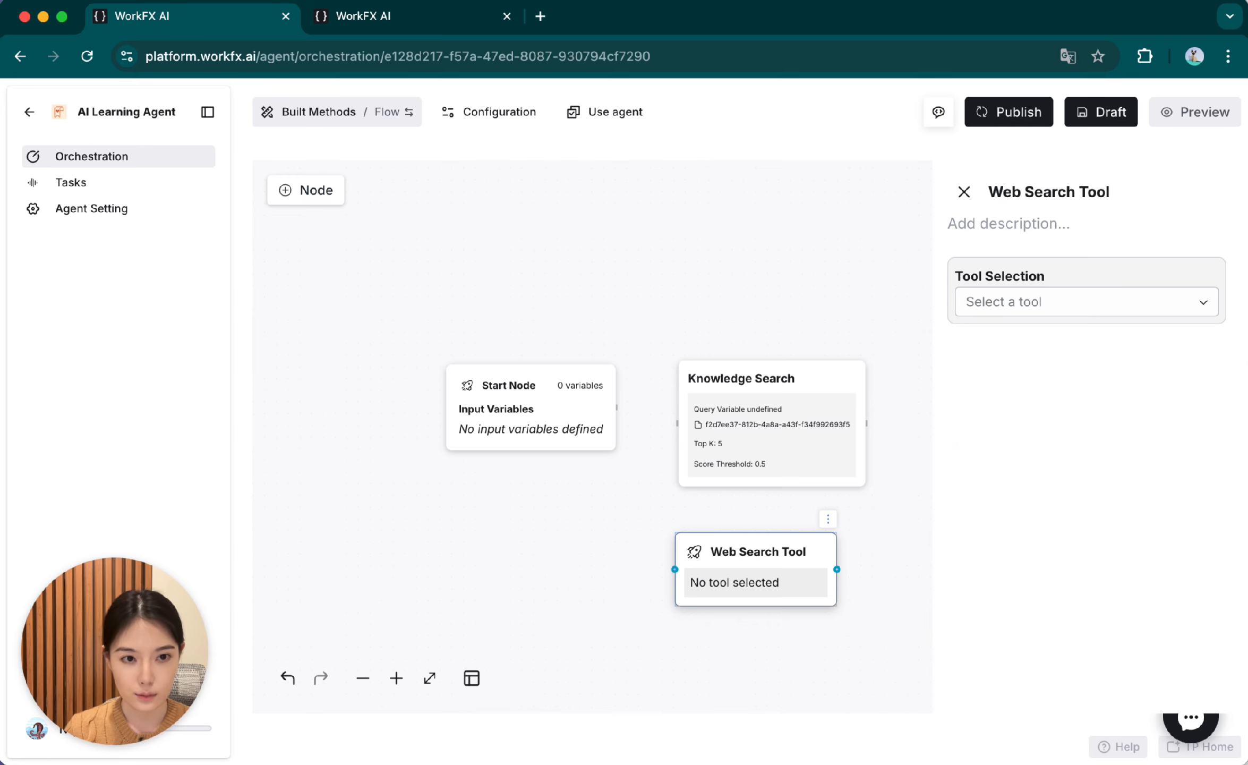
click(1109, 302)
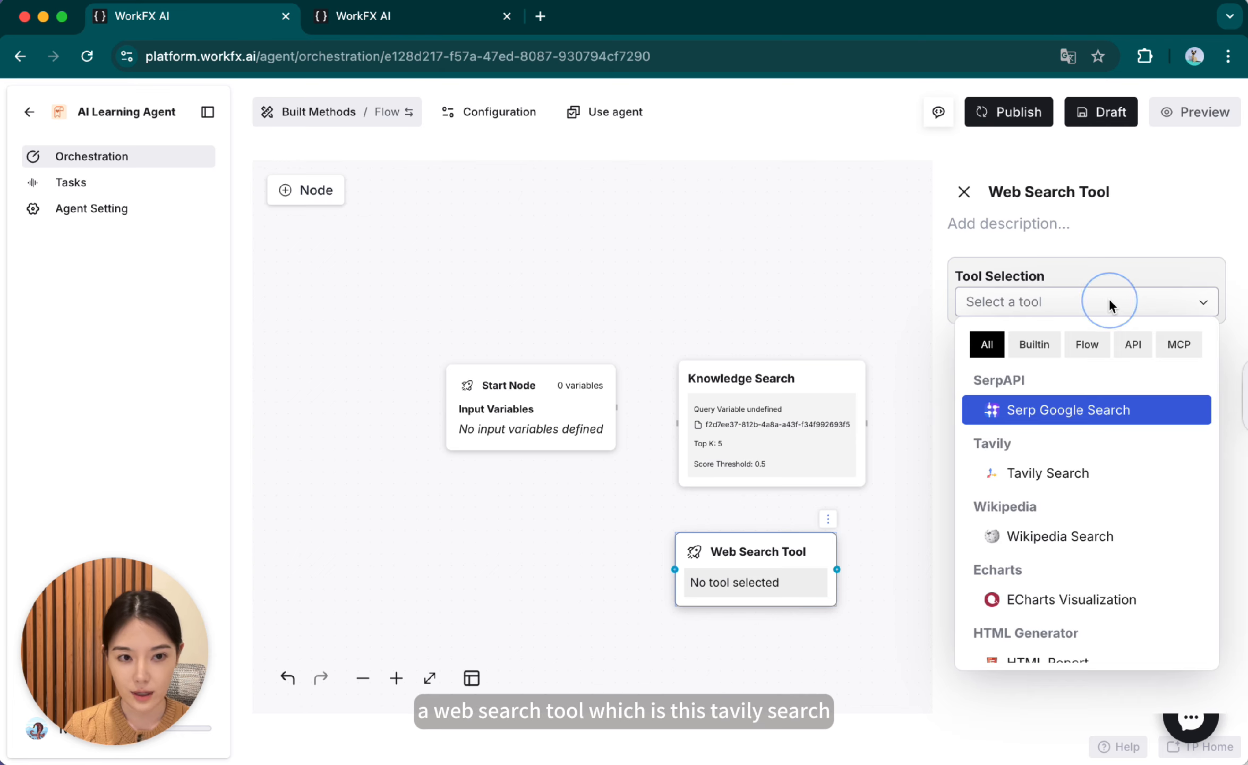
click(1062, 473)
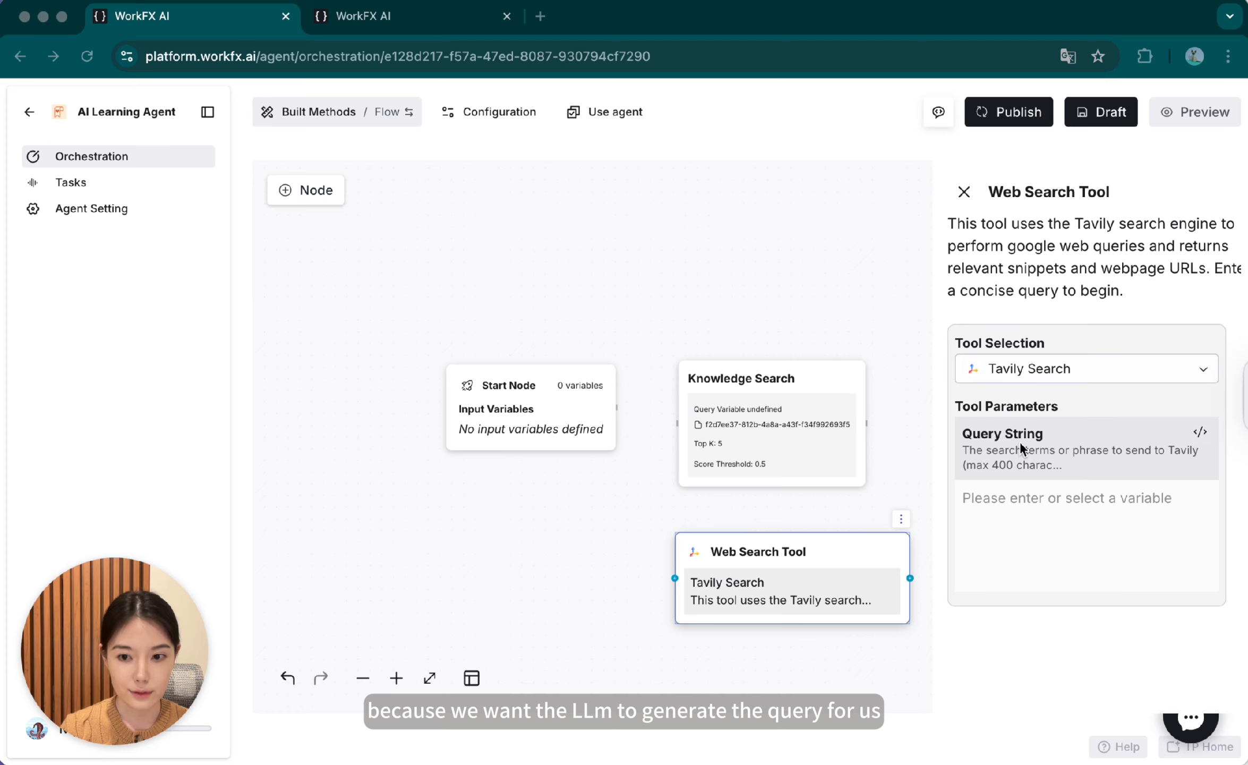
click(967, 196)
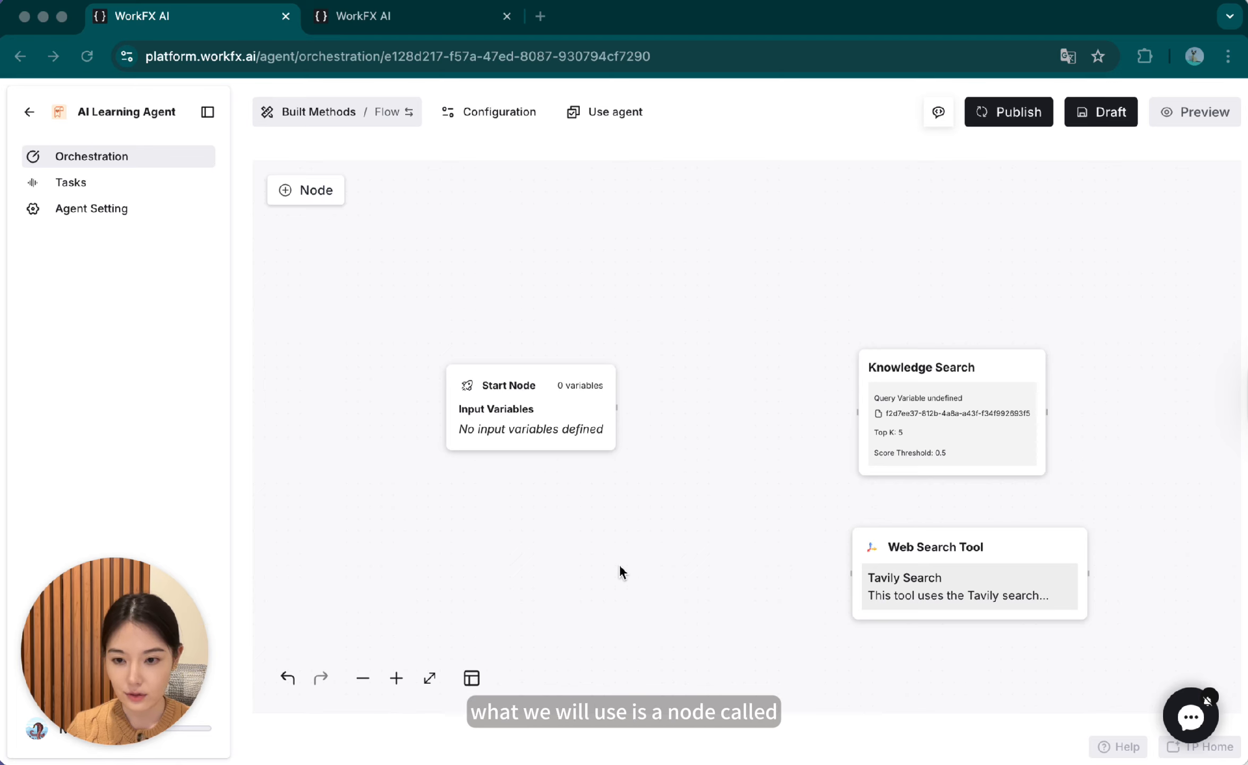
Add a Parameter Extractor node to the flow and set its input variable to User Query (string)
click(319, 192)
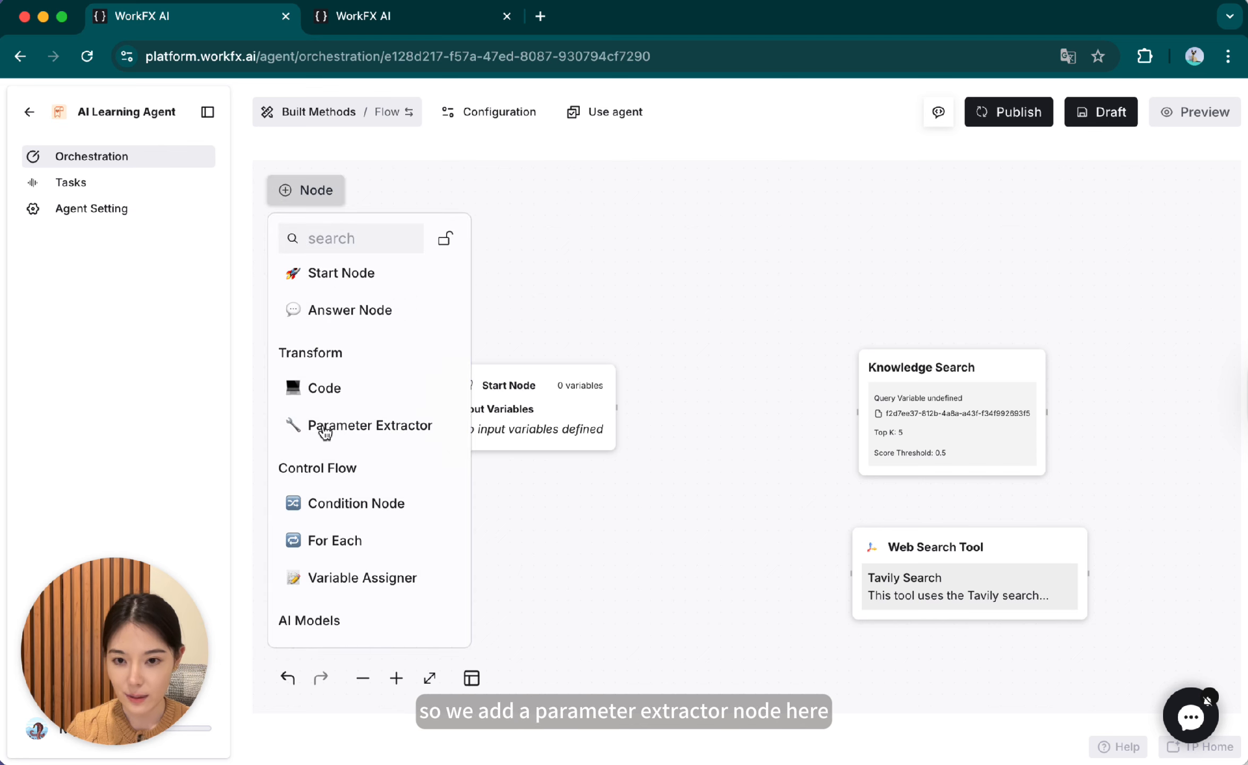
click(326, 433)
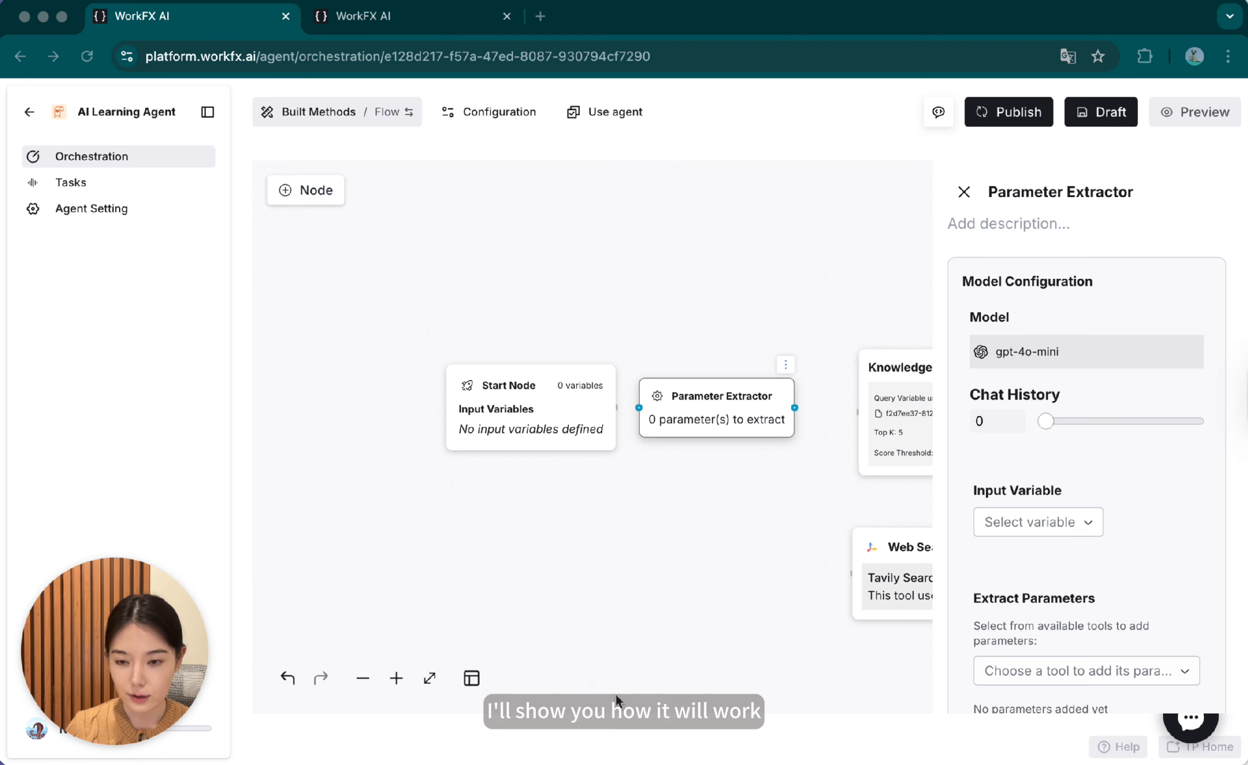
scroll(1027, 521, down, 2)
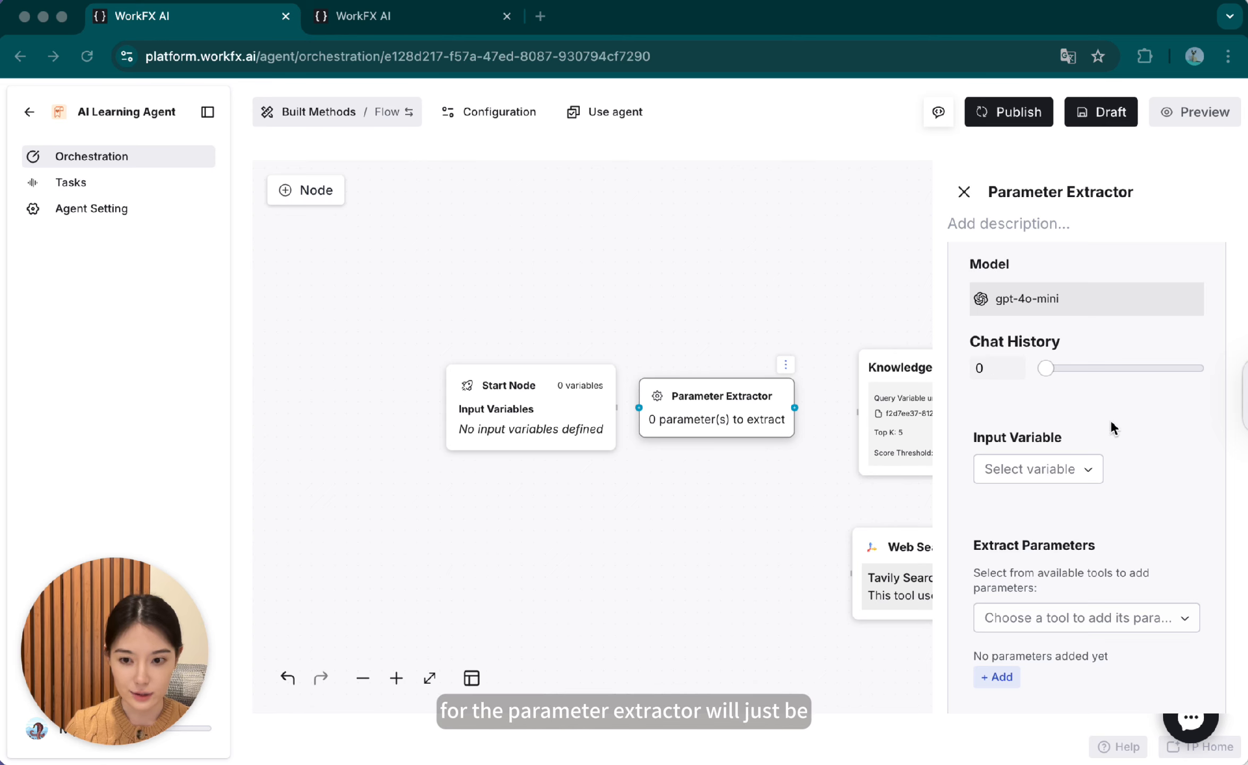
click(1063, 468)
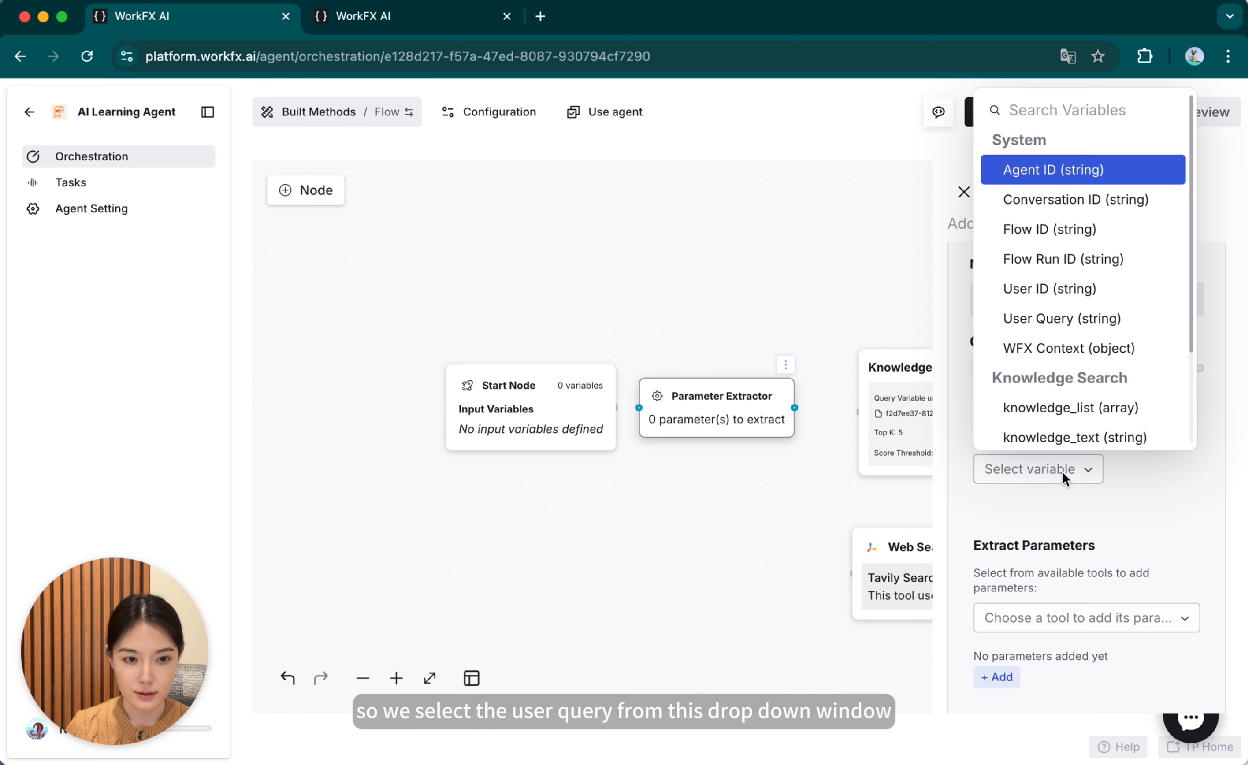
click(1038, 321)
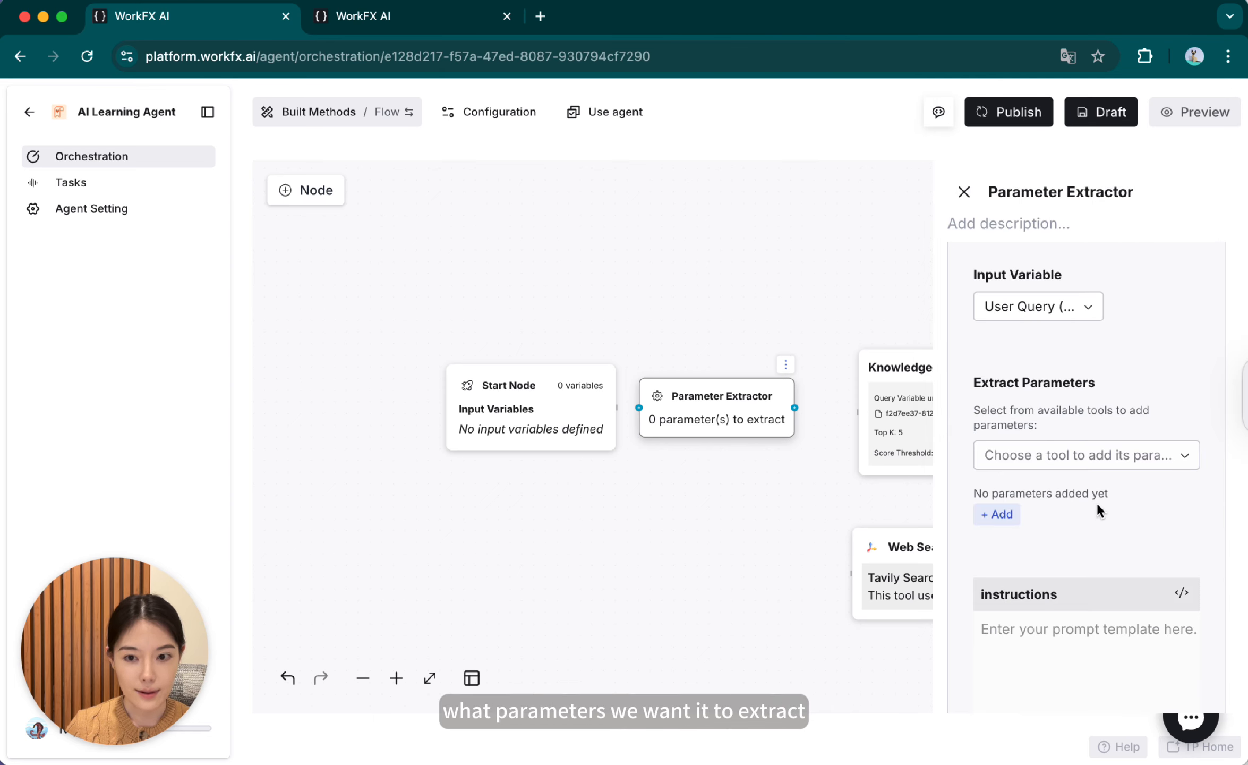
Add a required string extract parameter named Knowledge Search Query with the description "Based on the user input, generate query used for knowledge search with RAG."
scroll(1108, 511, down, 1)
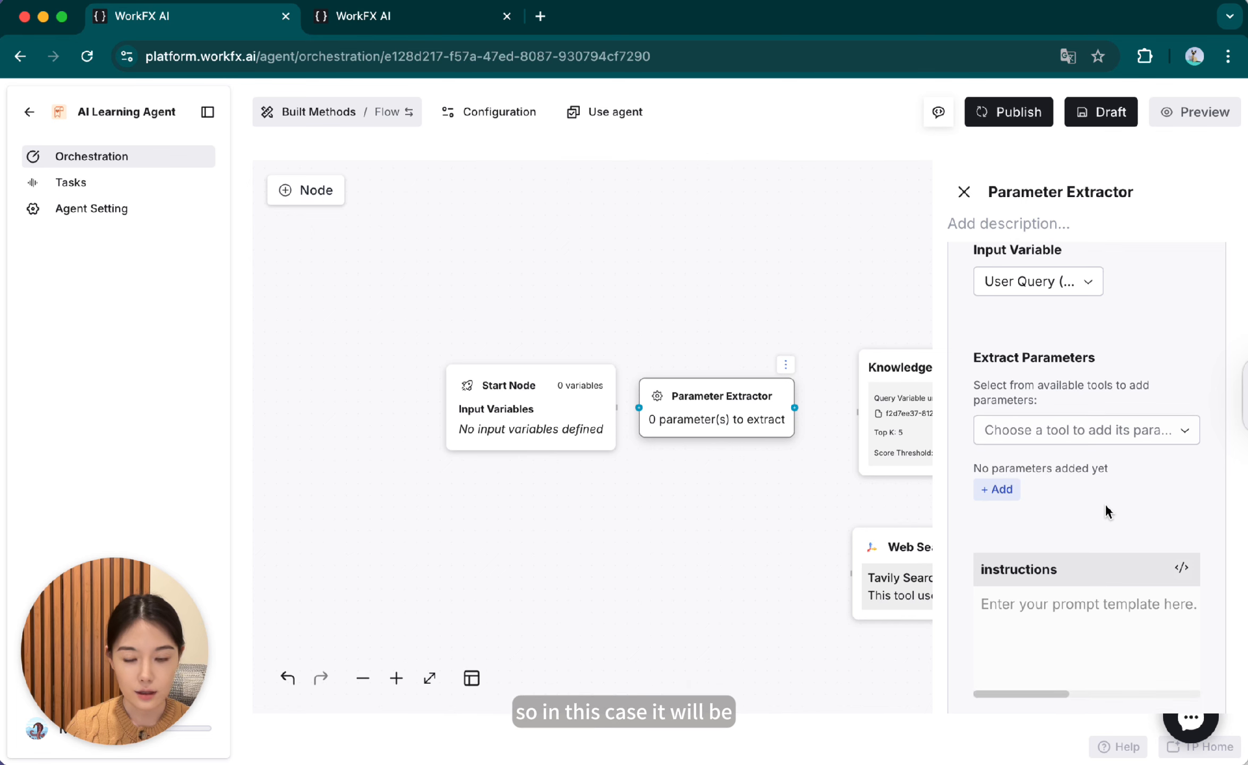
scroll(1108, 511, up, 1)
click(1000, 494)
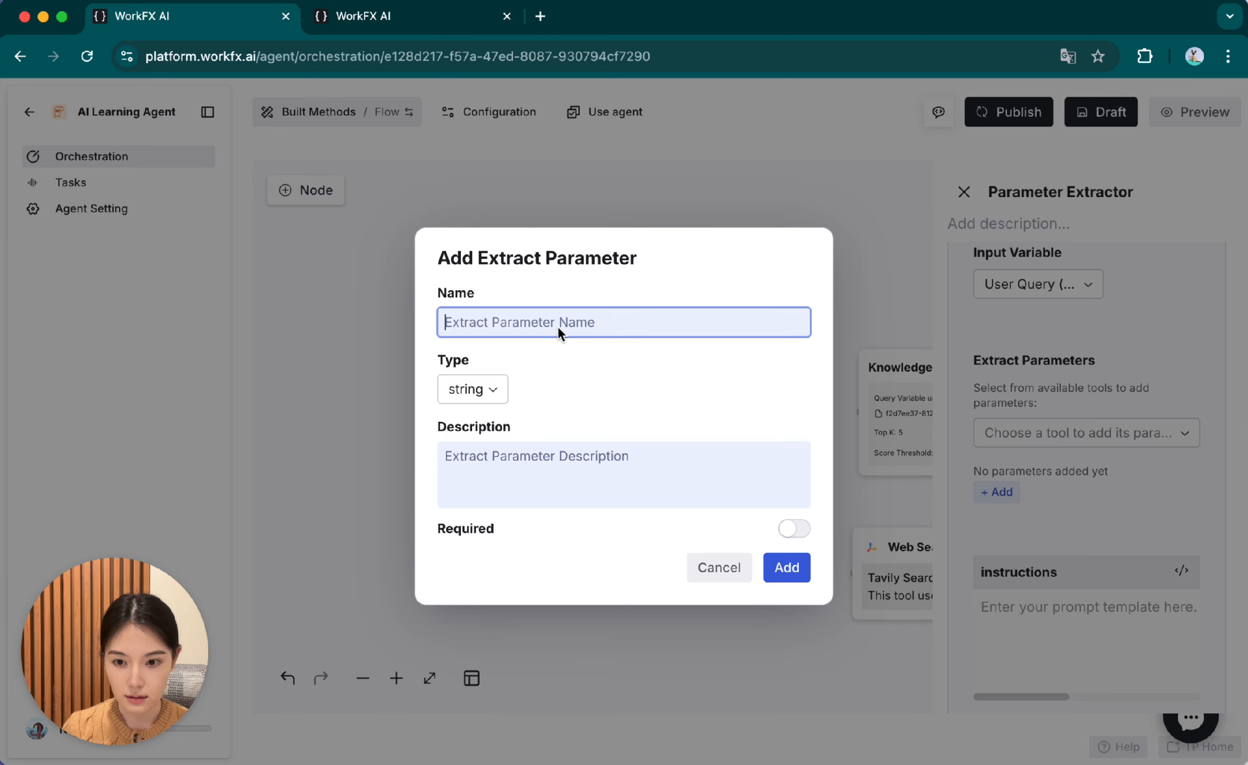
key(BackSpace)
text(Knowledge Search Query)
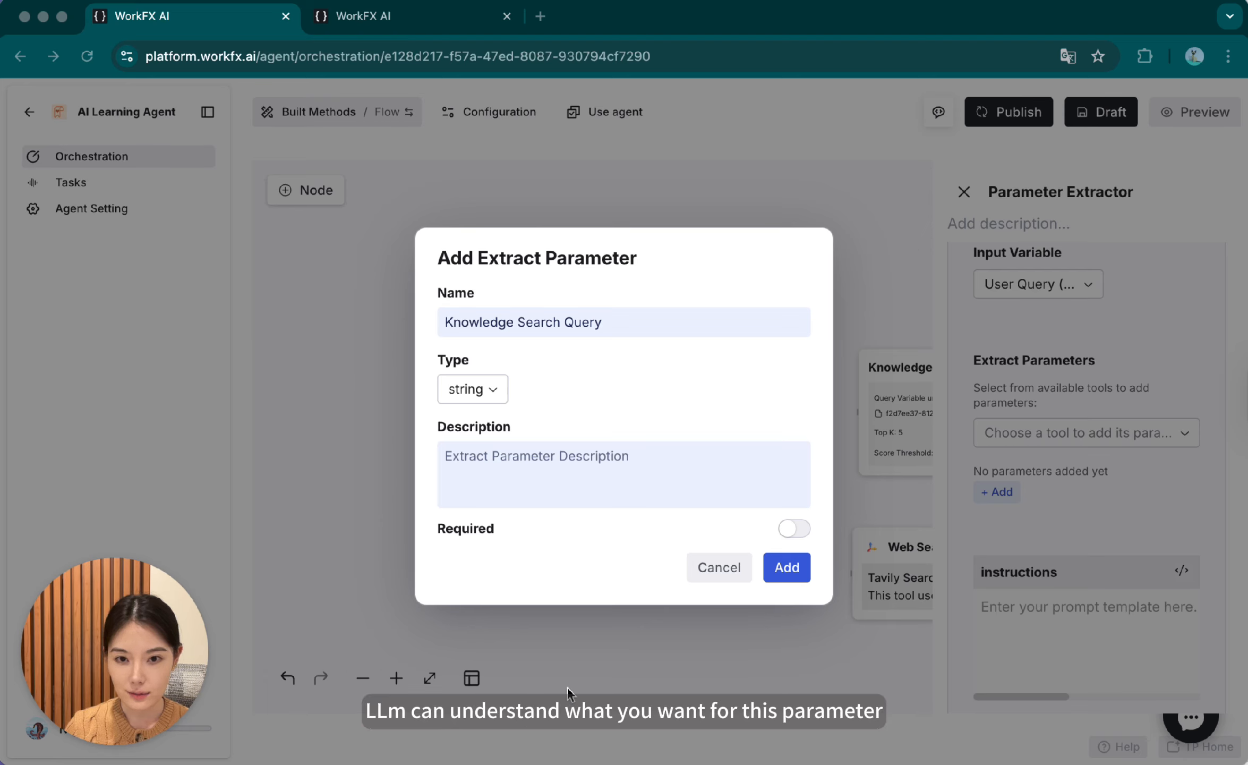
text(Based on the user input)
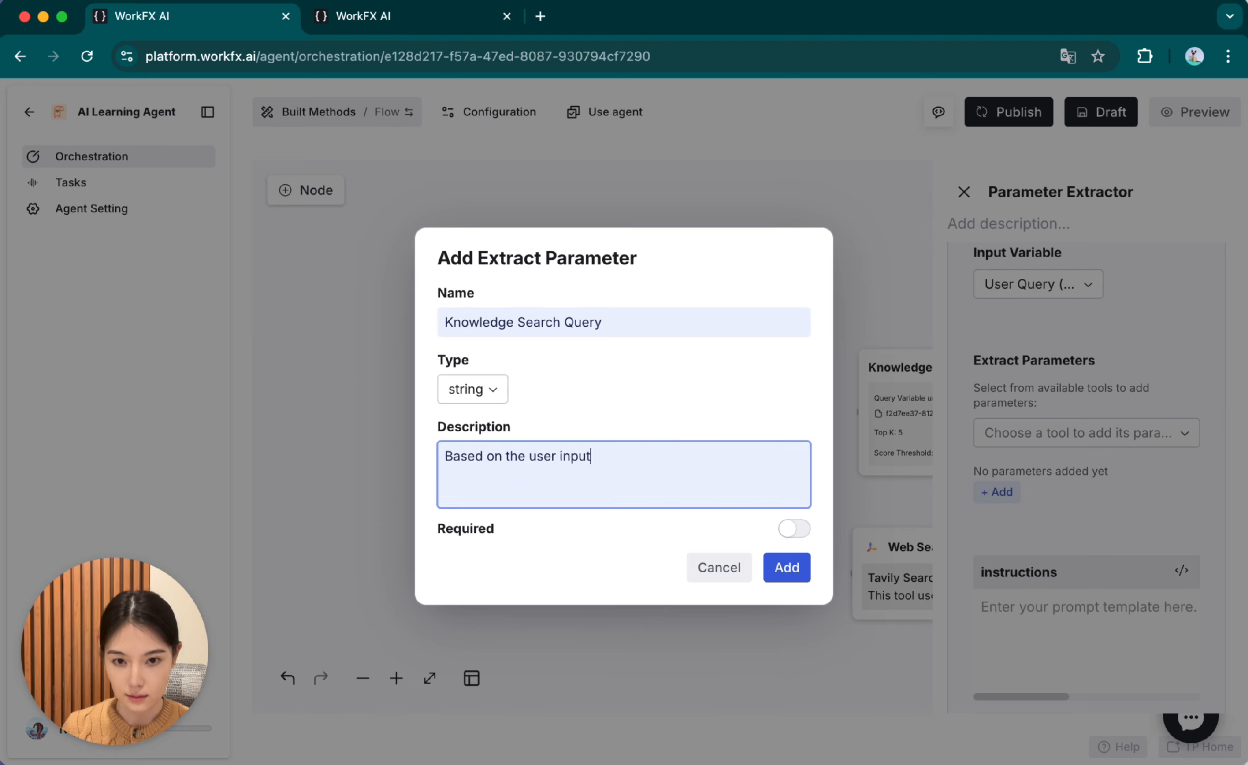
text(, generate query used for knowledge search with RAG.)
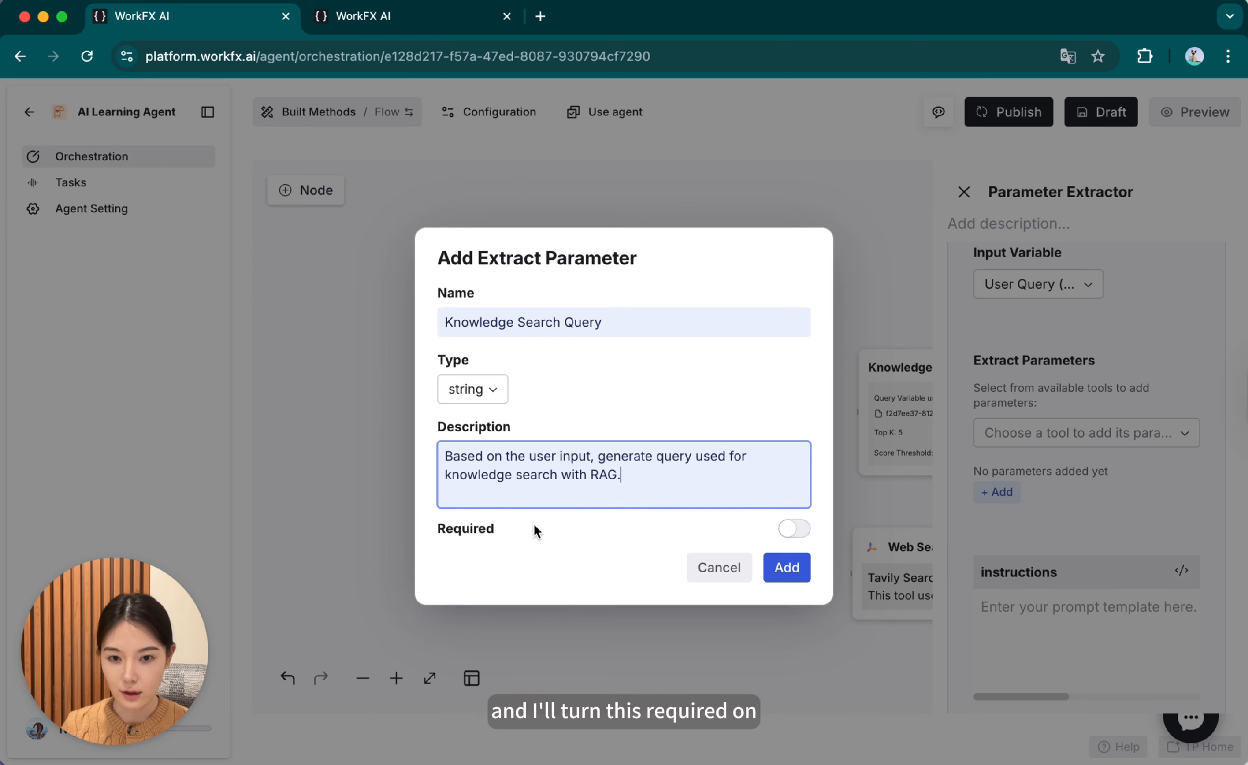
click(794, 529)
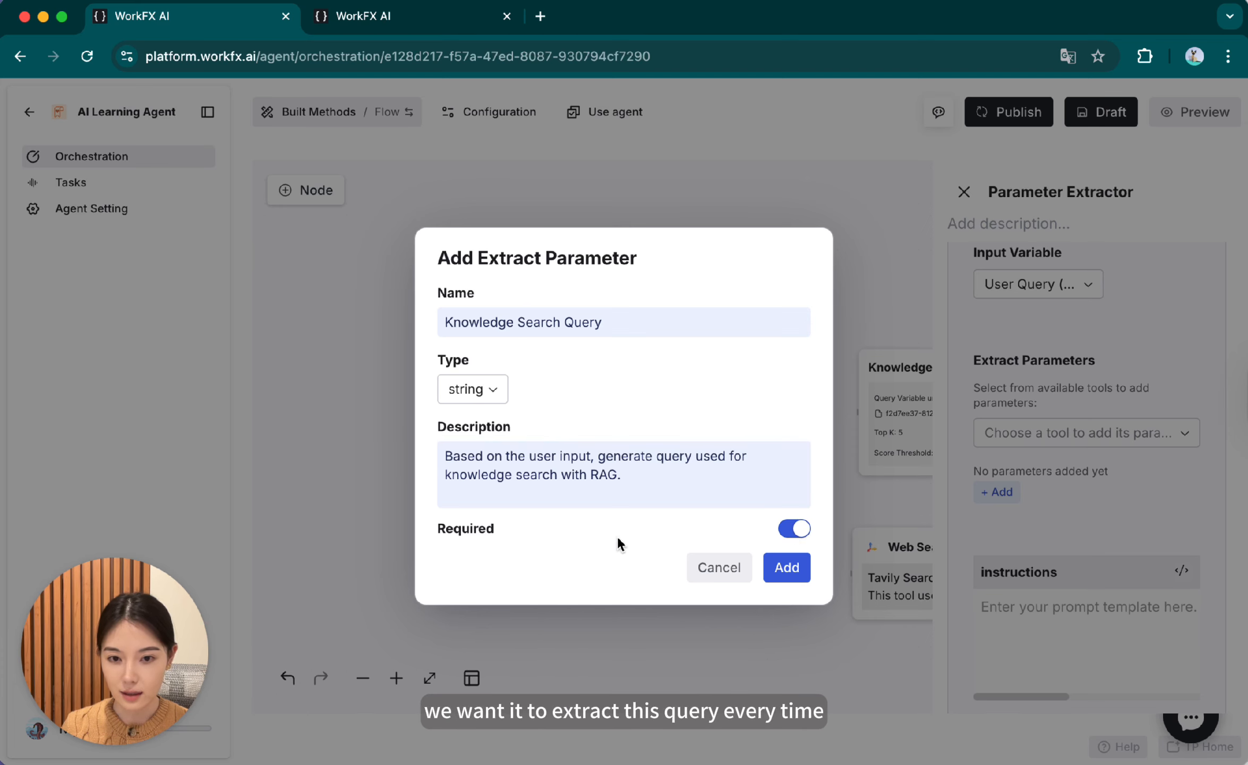
click(788, 567)
Add a required string parameter named Web Search Query, described as "Based on user's input, generate a keyword or phrase to be used for Google search"
scroll(994, 659, down, 1)
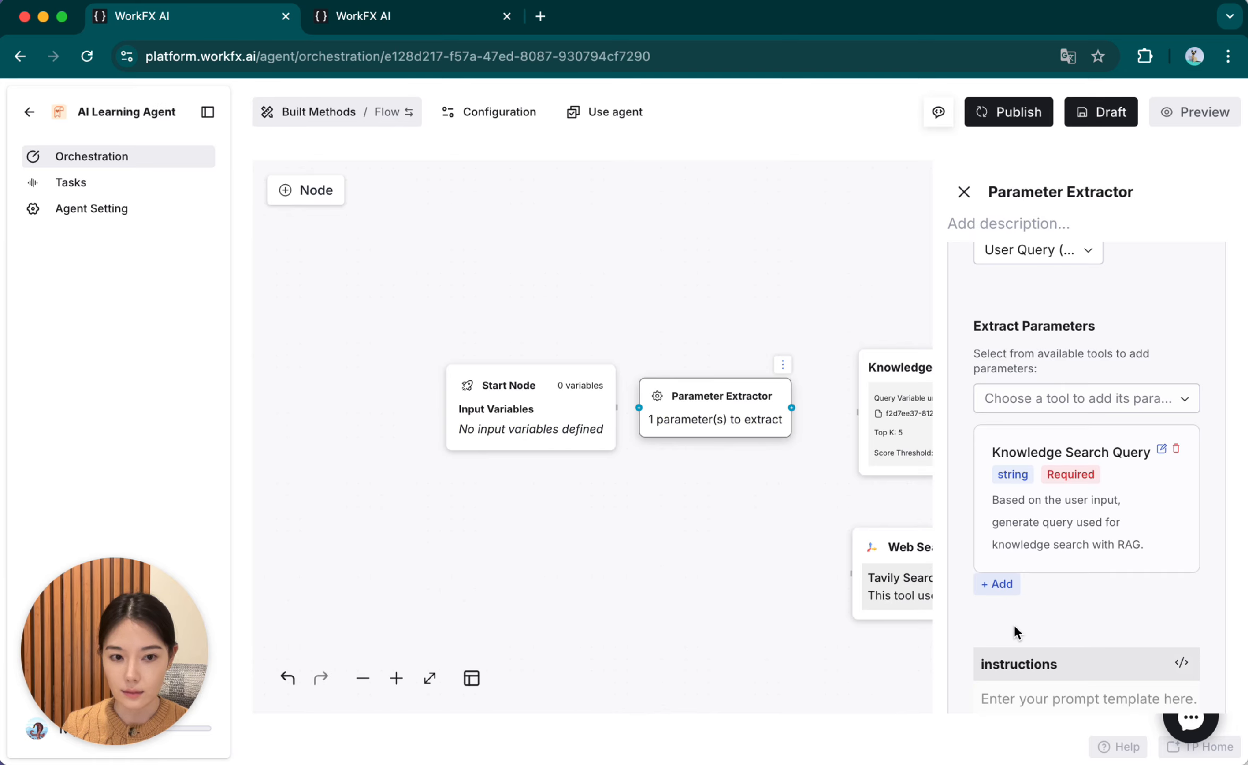
click(1001, 584)
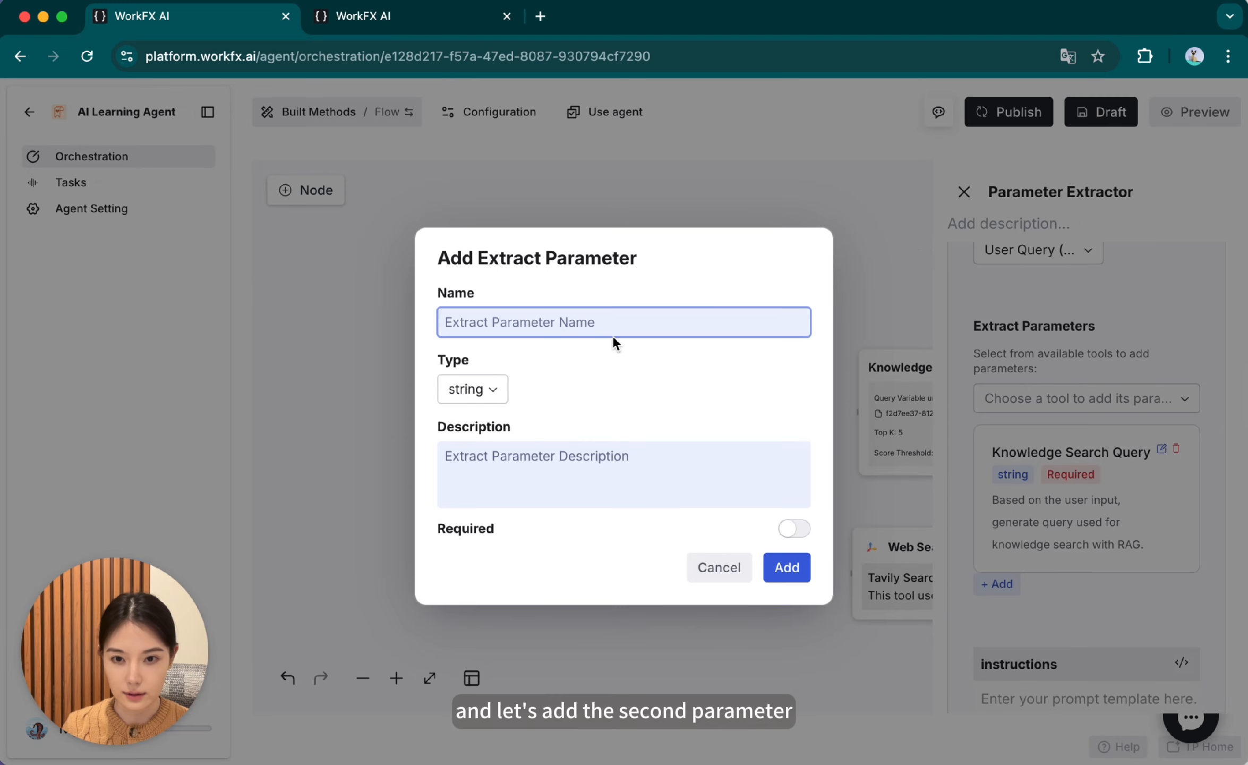
text(Web sea)
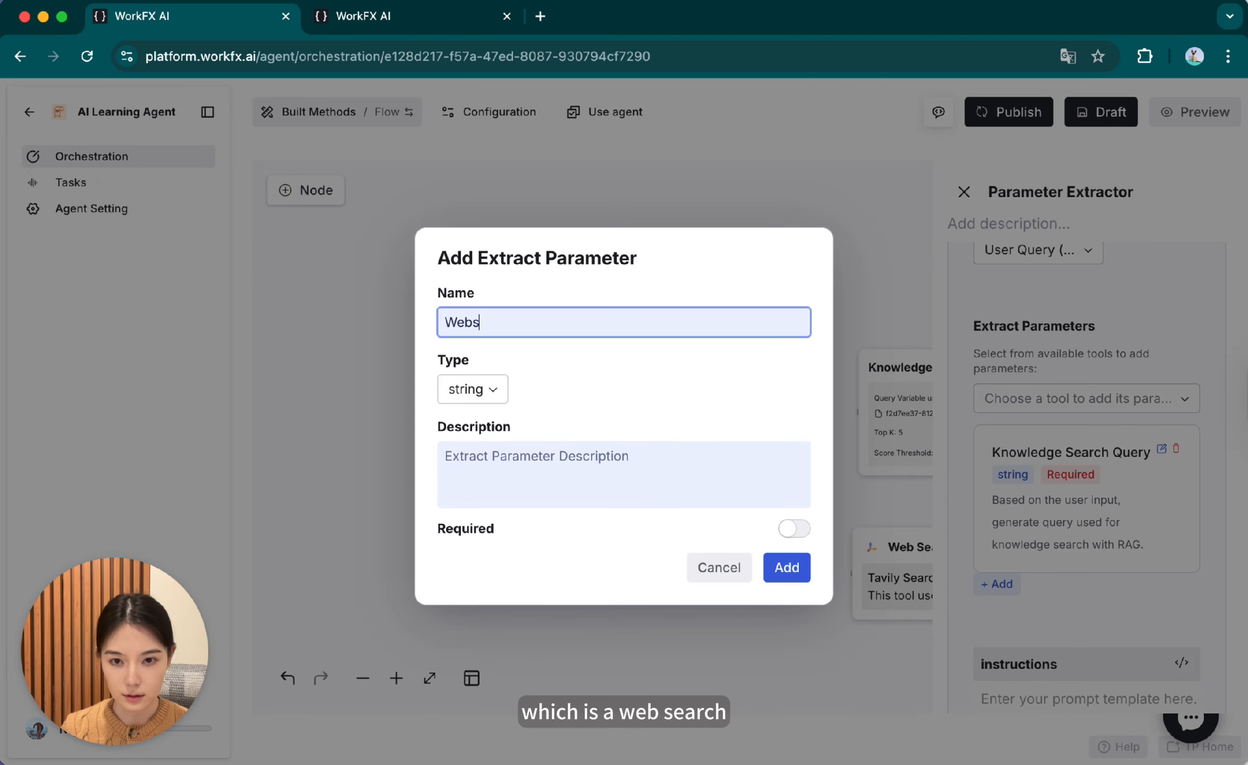
key(BackSpace)
key(BackSpace)
key(BackSpace)
text(Search Query)
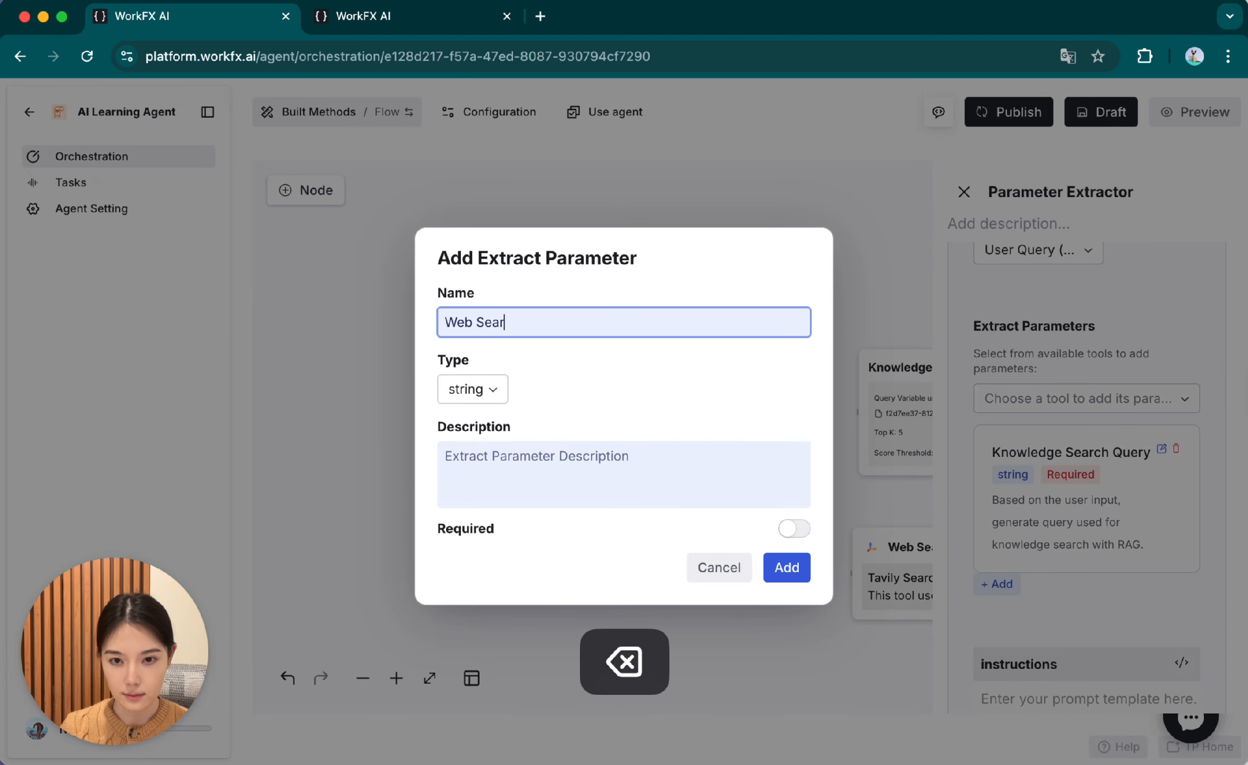
key(Tab)
text(Based on user's input)
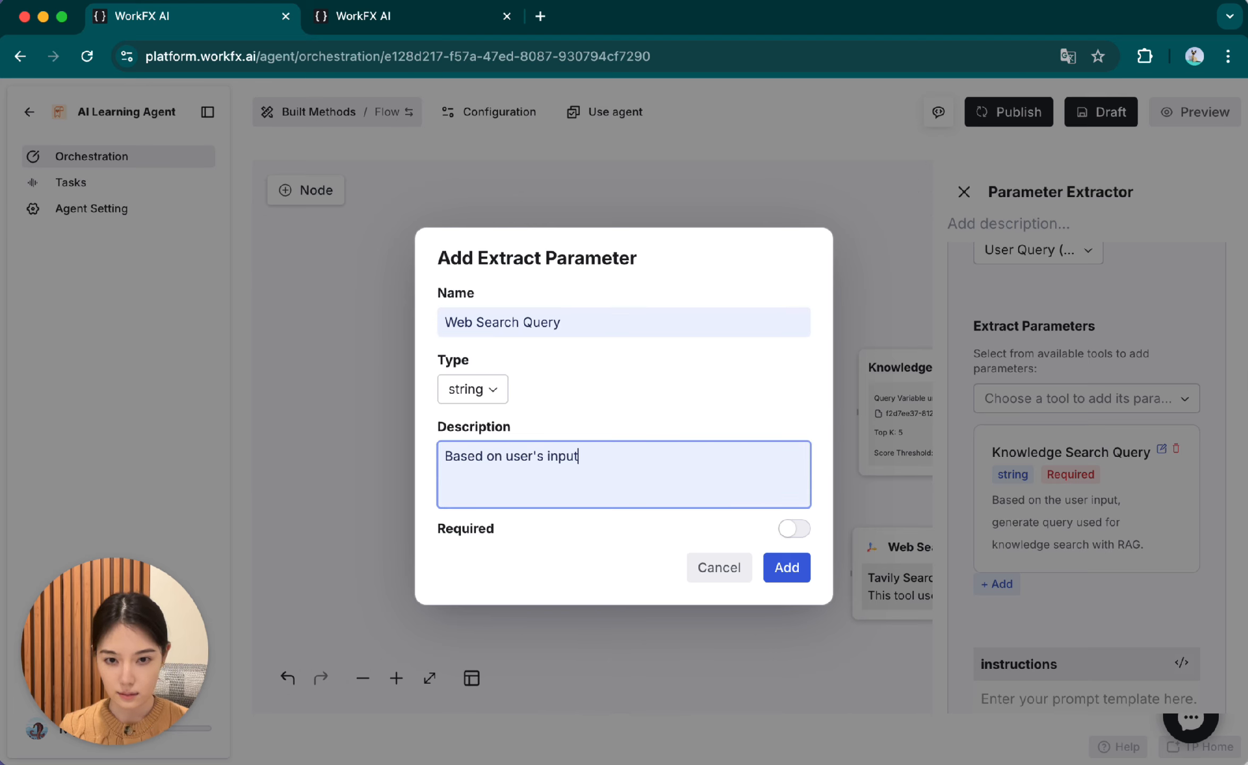
text(, generate a keyword or phrase to be used for Google search)
click(644, 457)
text(a)
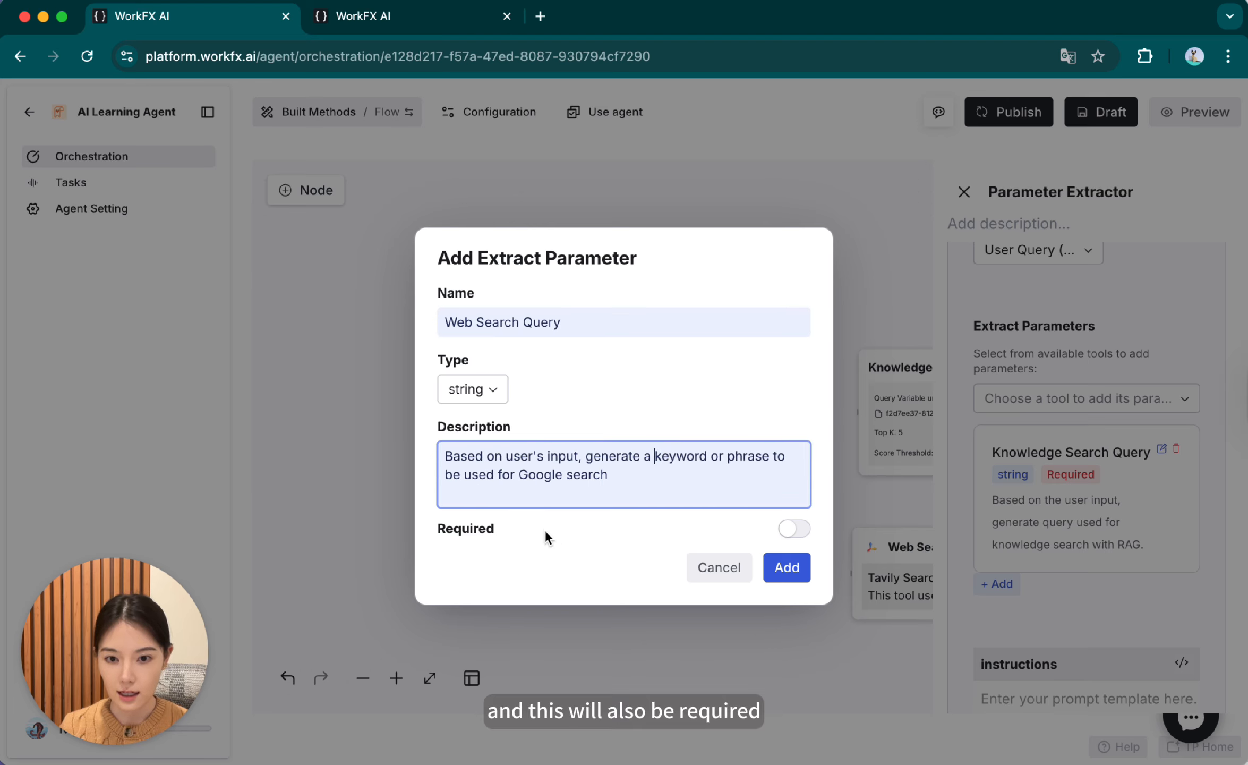
click(806, 533)
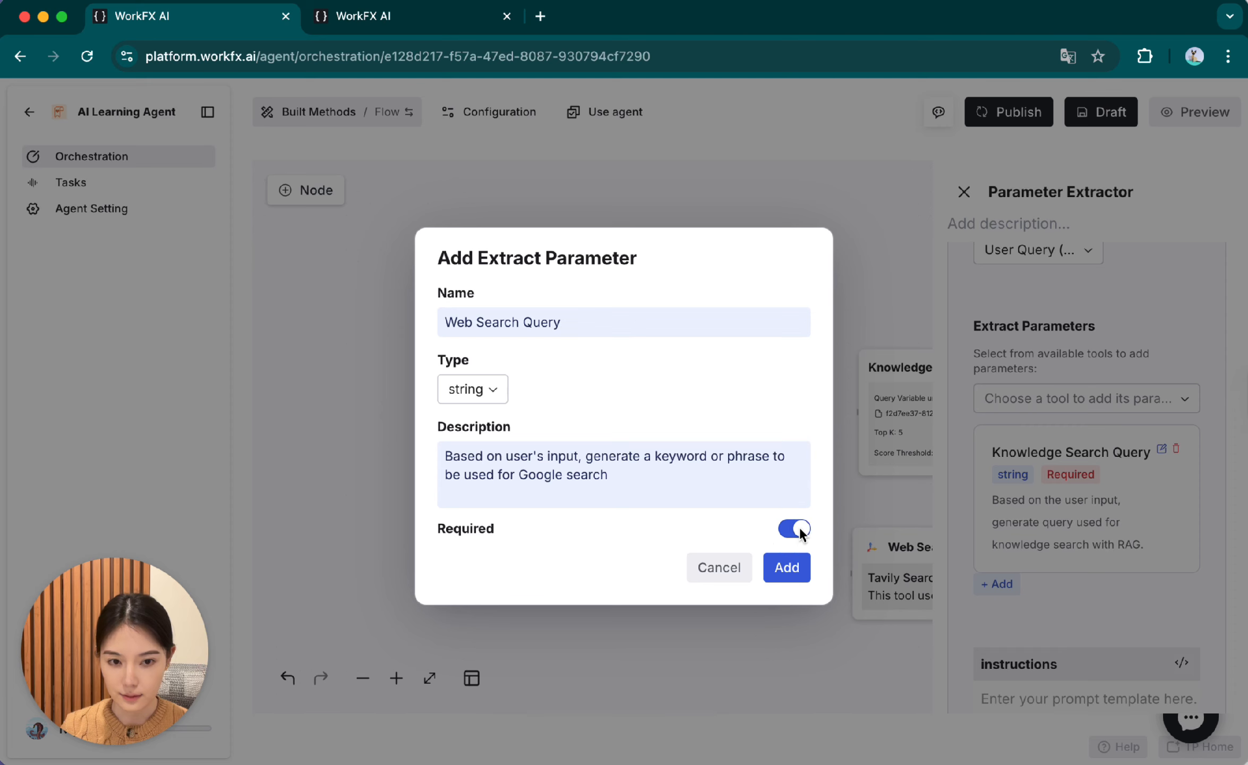
click(781, 568)
Review the Parameter Extractor's extract parameters and its instructions field
scroll(781, 567, down, 1)
scroll(1107, 615, down, 5)
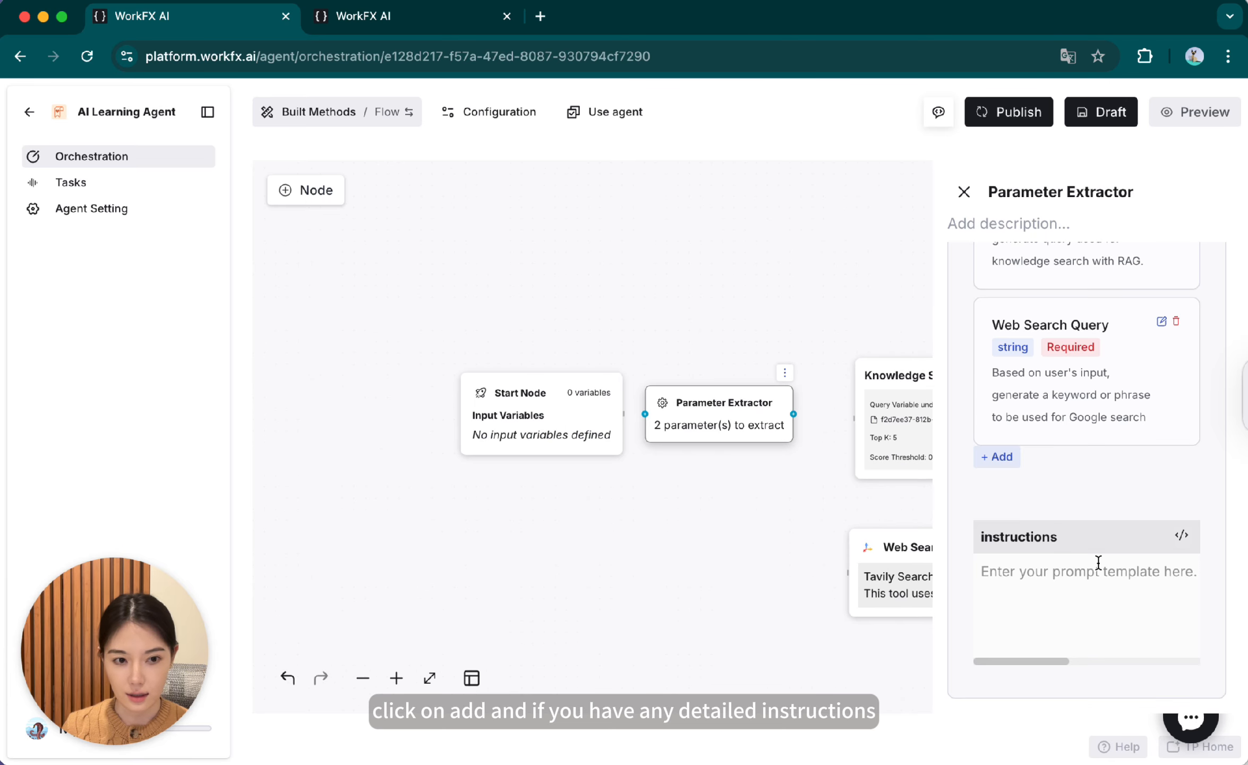
scroll(1094, 561, up, 1)
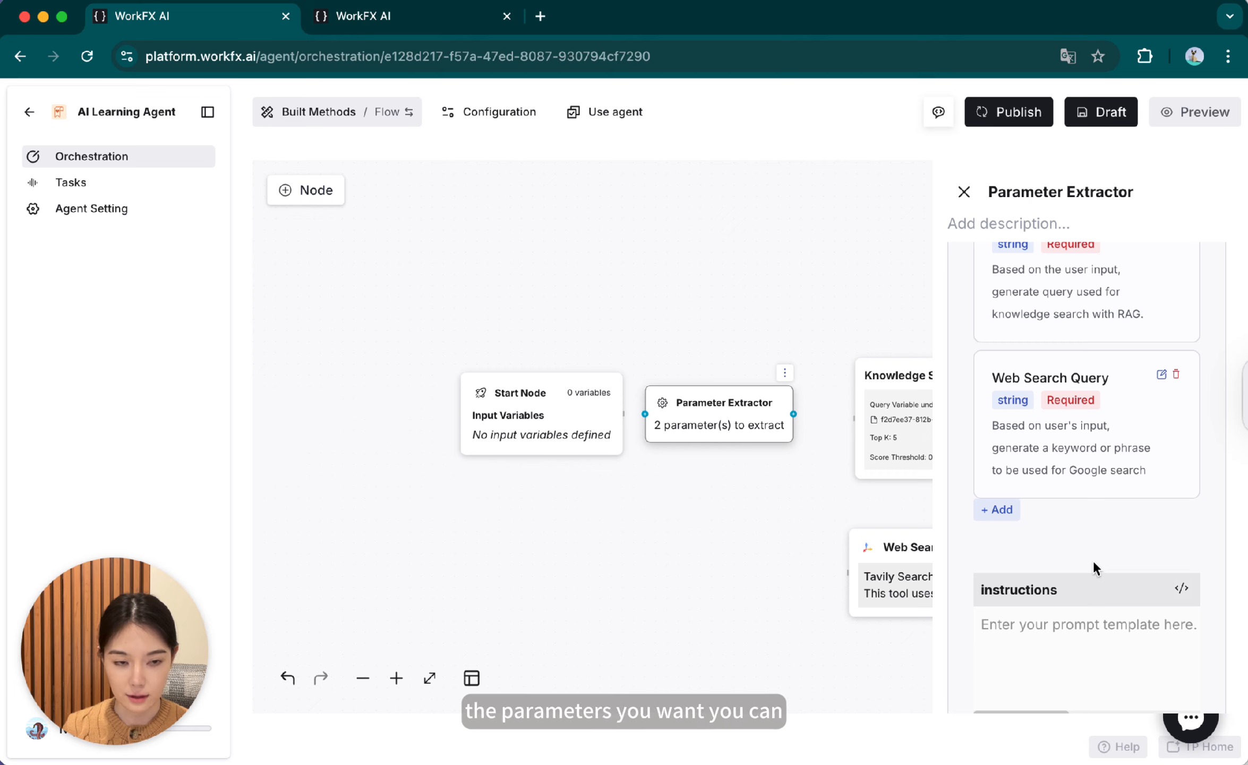
scroll(1093, 560, up, 3)
scroll(1090, 569, down, 4)
click(1036, 588)
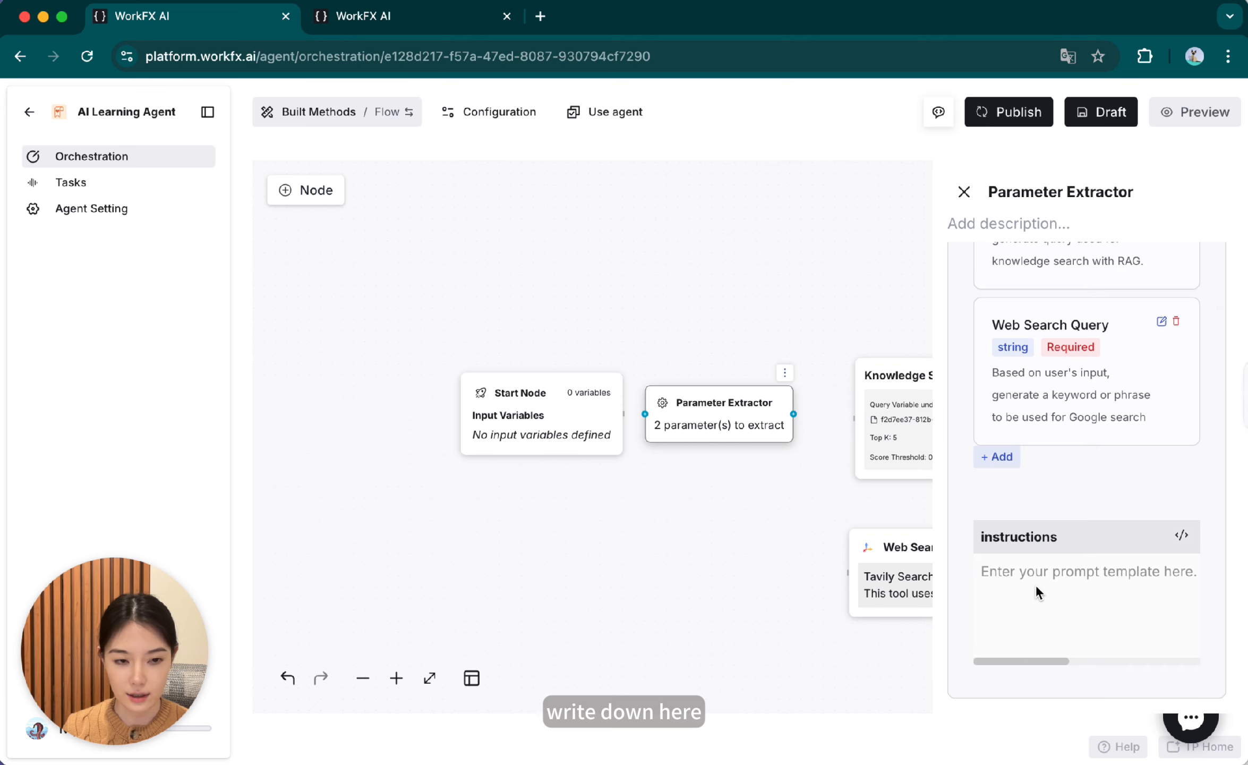
scroll(1020, 510, up, 8)
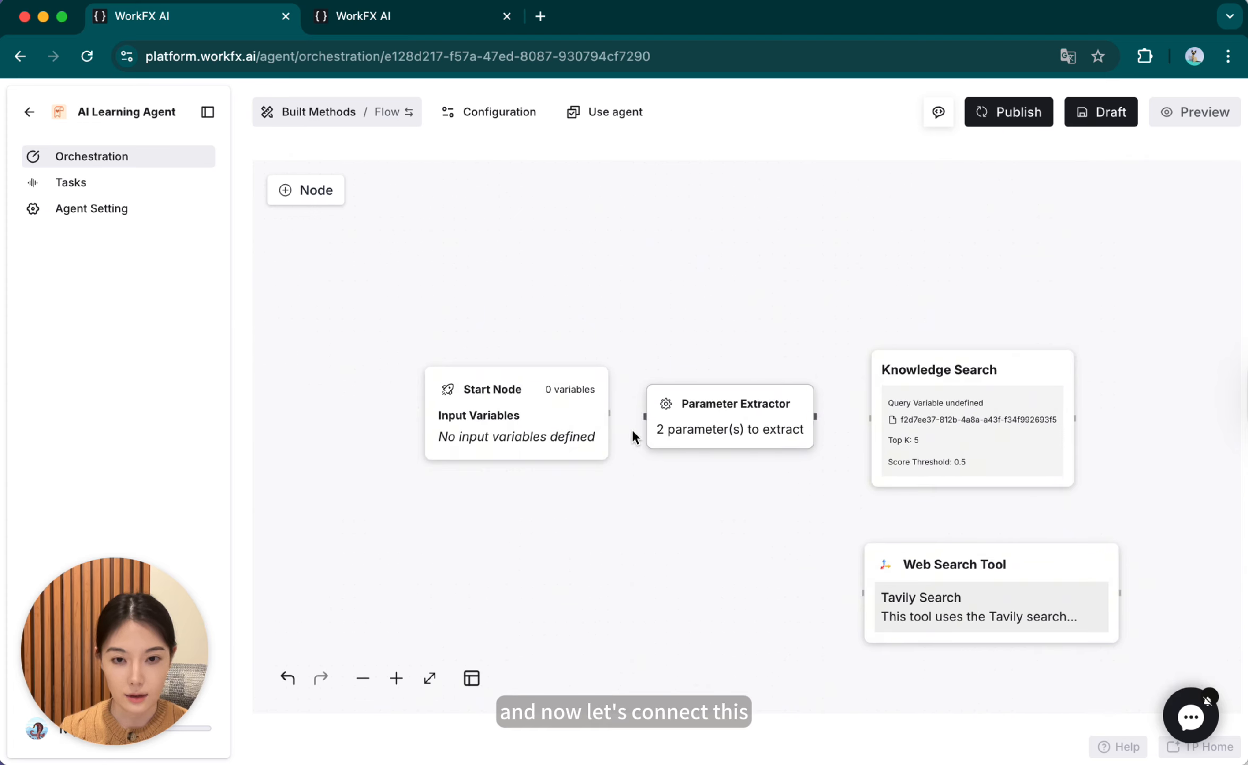
Connect the Start Node to the Parameter Extractor, and the Parameter Extractor to both Knowledge Search and Web Search Tool
scroll(628, 429, up, 1)
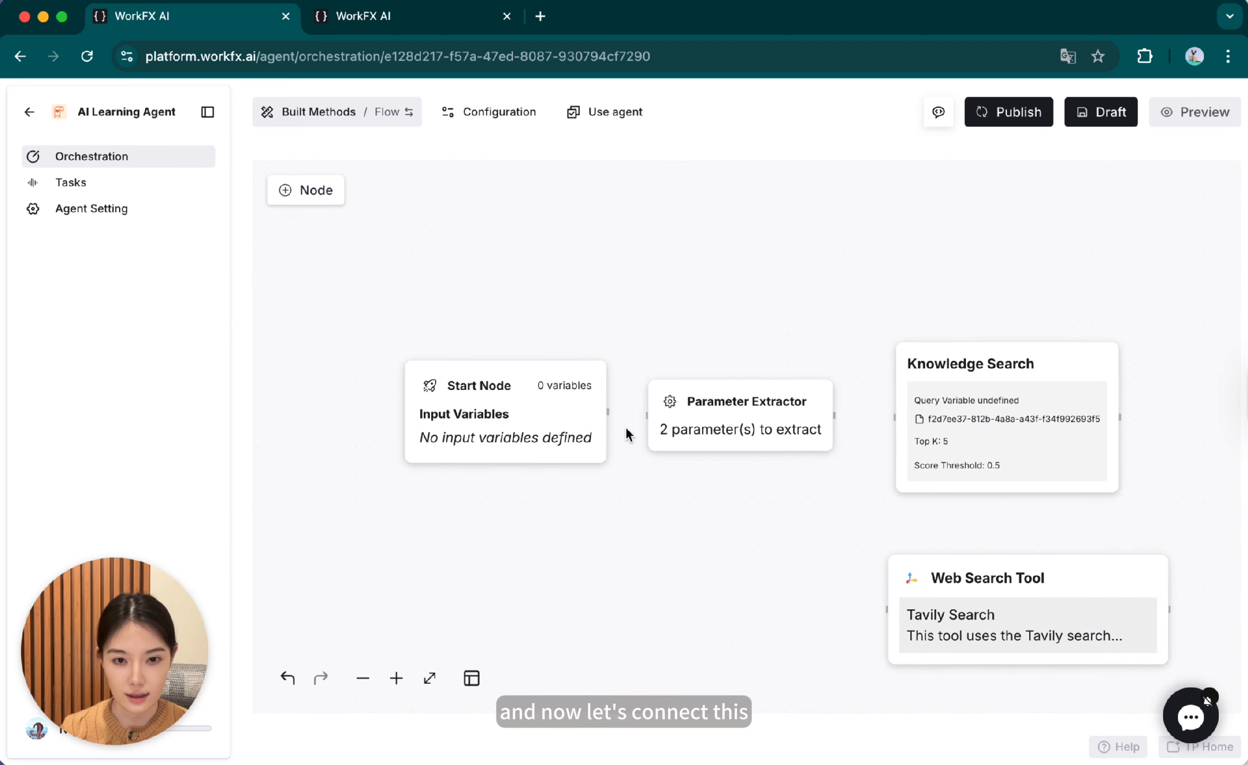
drag(609, 412, 647, 415)
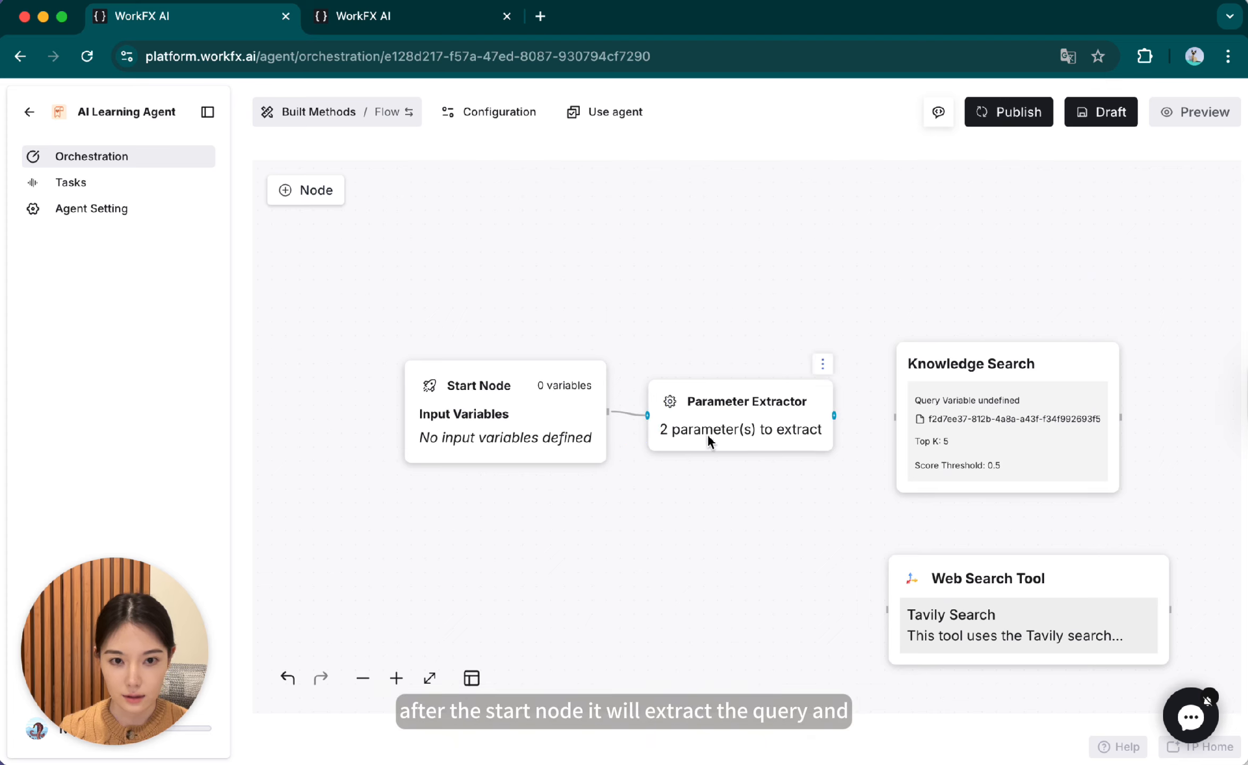
scroll(711, 420, up, 1)
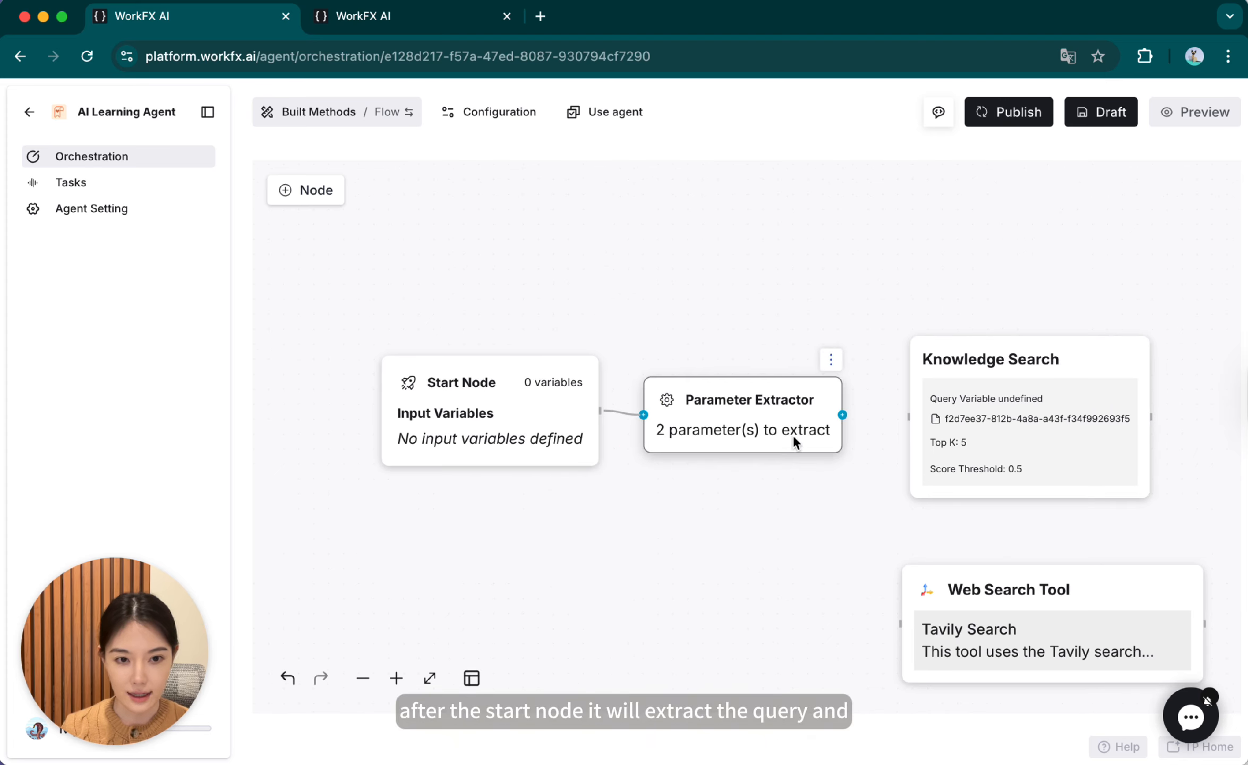
drag(840, 415, 903, 620)
drag(843, 414, 908, 632)
drag(908, 632, 903, 624)
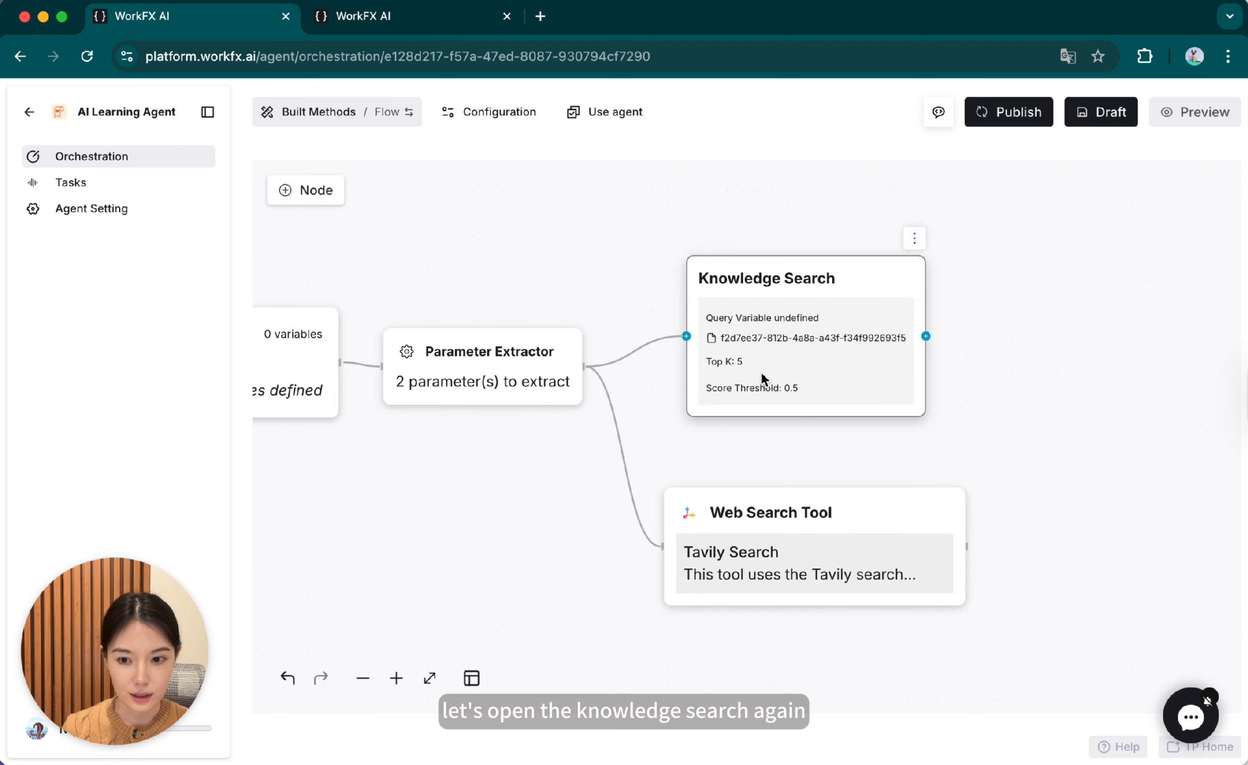
Set the Knowledge Search node's query variable to the Parameter Extractor's Knowledge Search Query
click(760, 386)
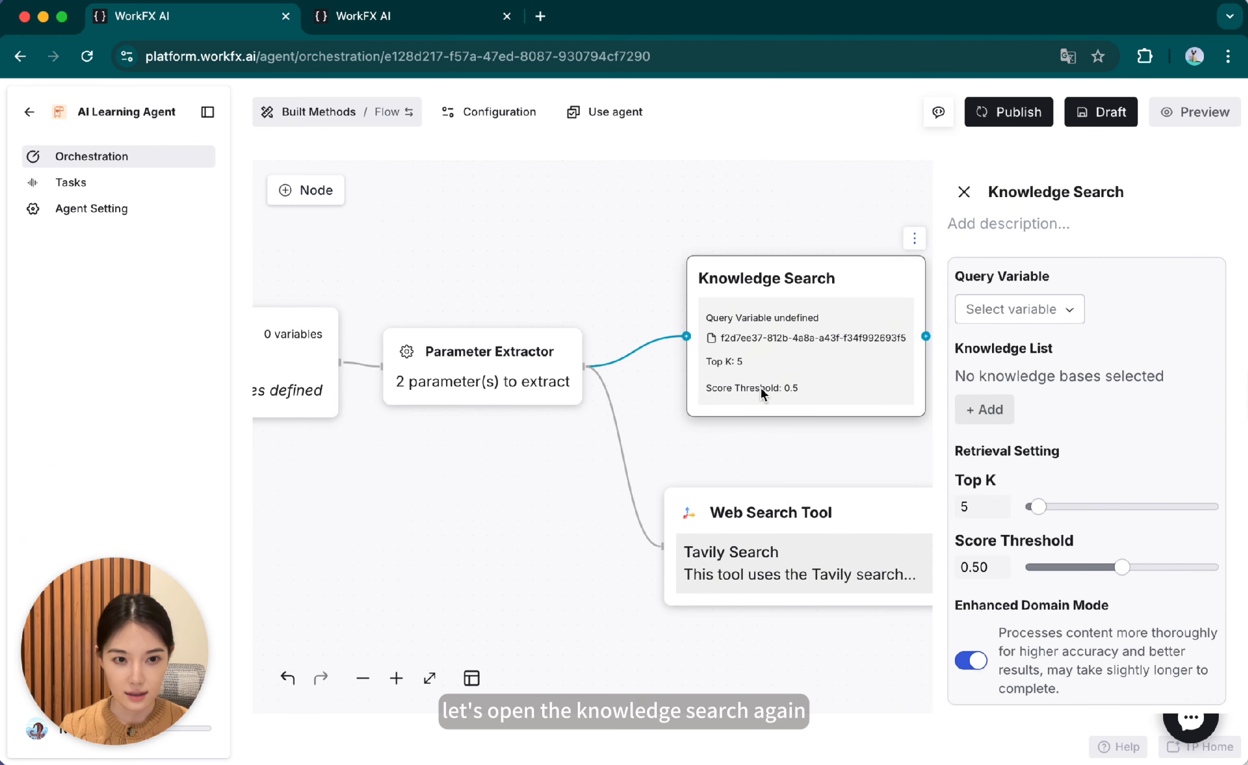
click(1040, 314)
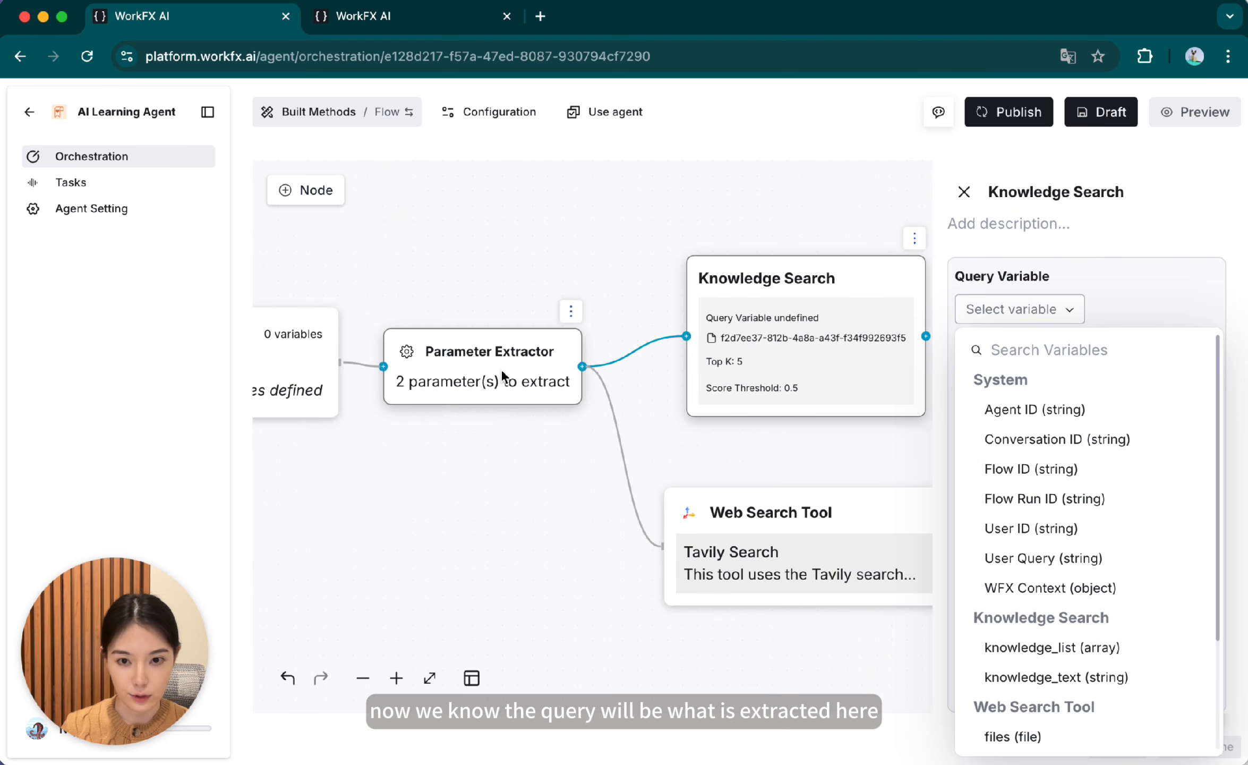
scroll(1047, 616, down, 3)
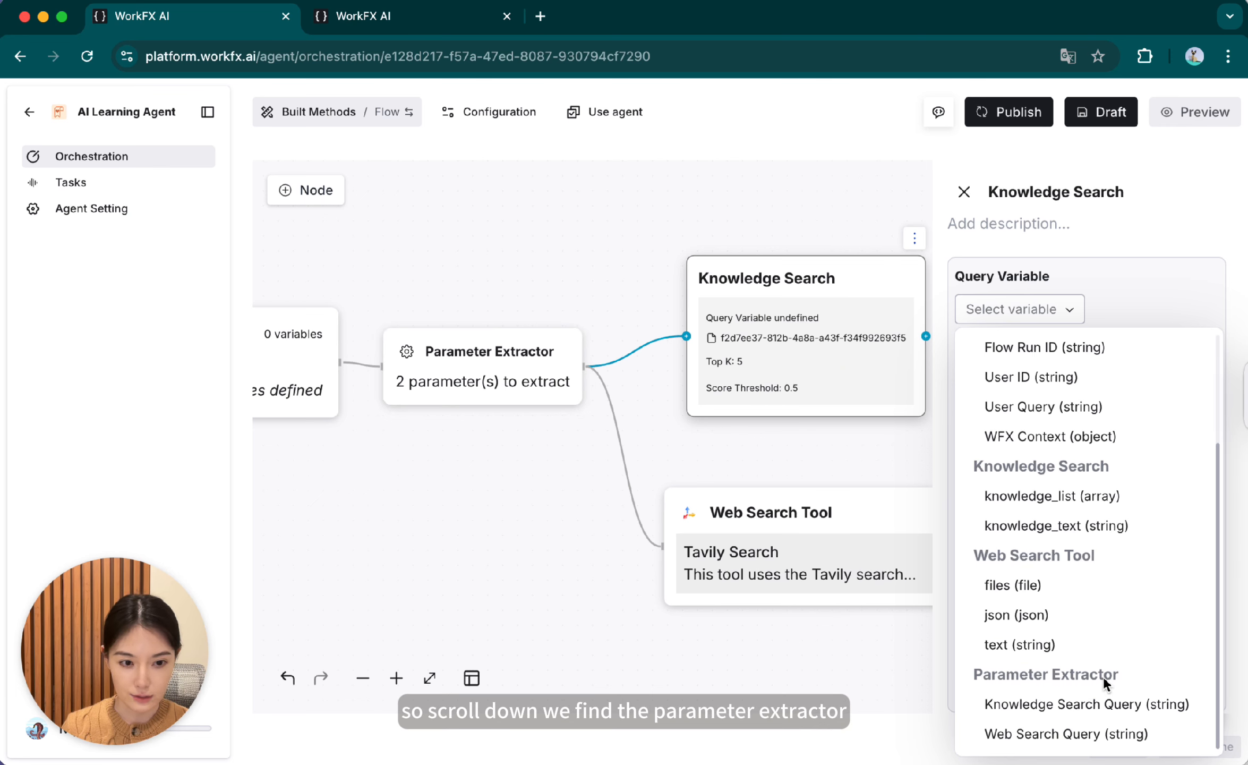
click(1034, 704)
Set the Web Search Tool's Query String to the Parameter Extractor's Web Search Query and save the flow as a draft
click(872, 531)
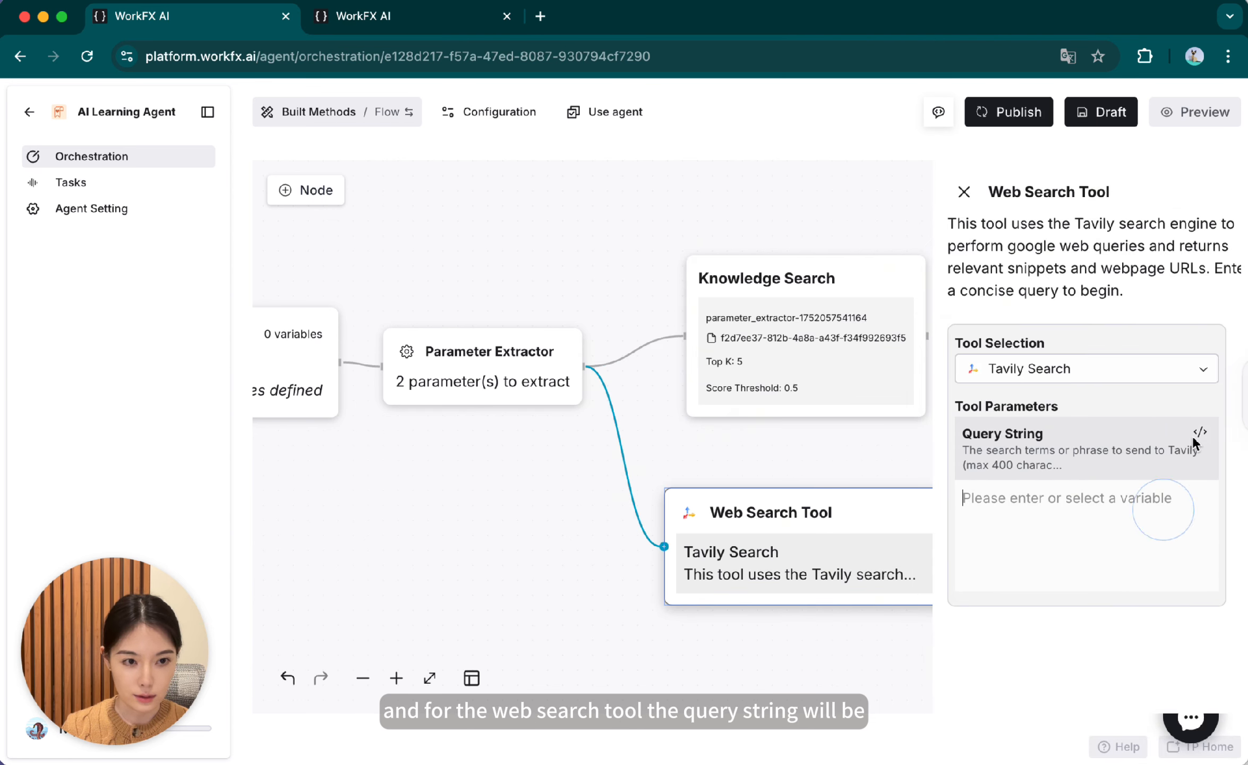
click(1198, 431)
scroll(1118, 376, down, 5)
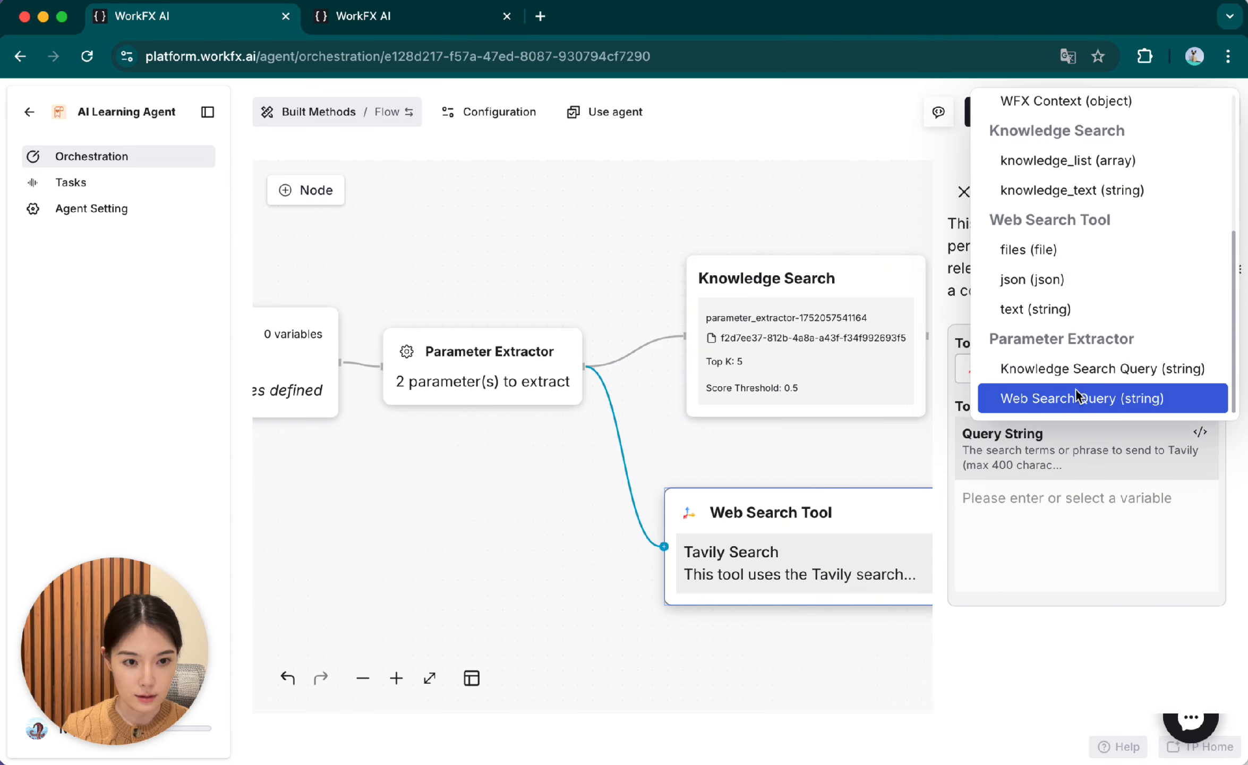
click(1065, 401)
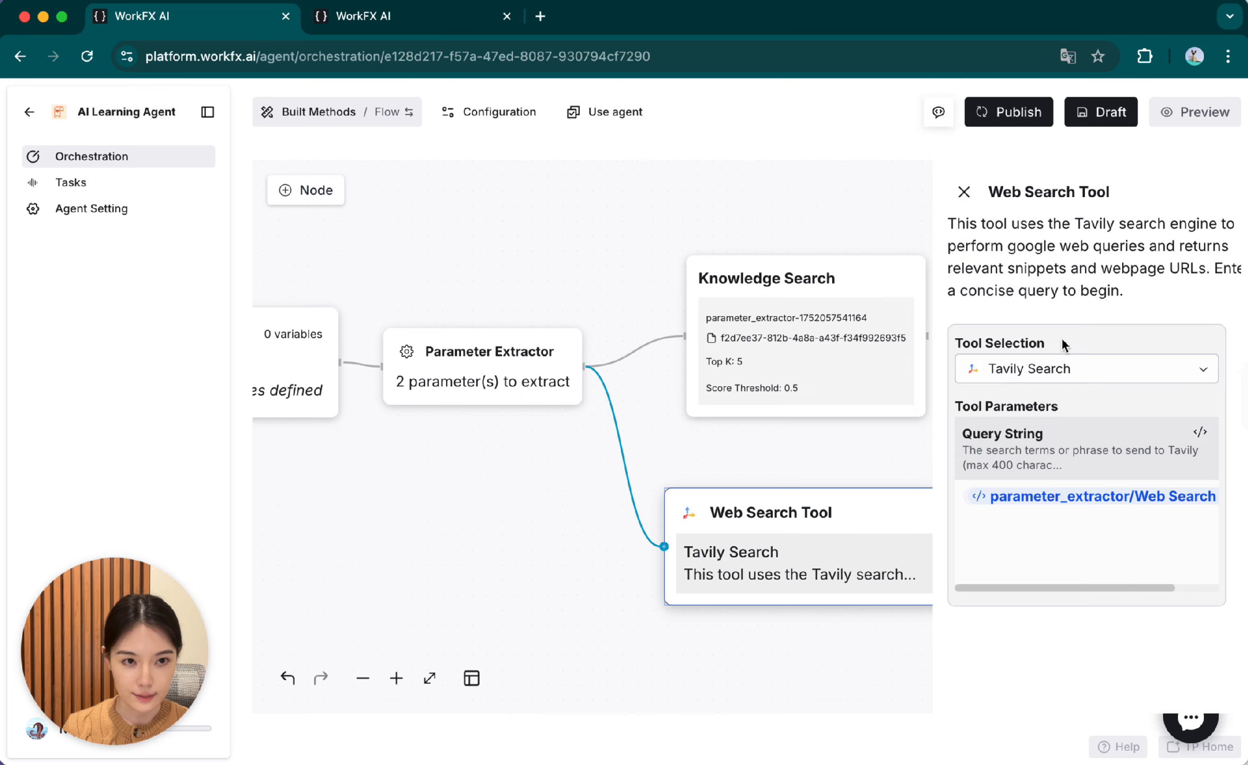
click(964, 193)
click(1094, 114)
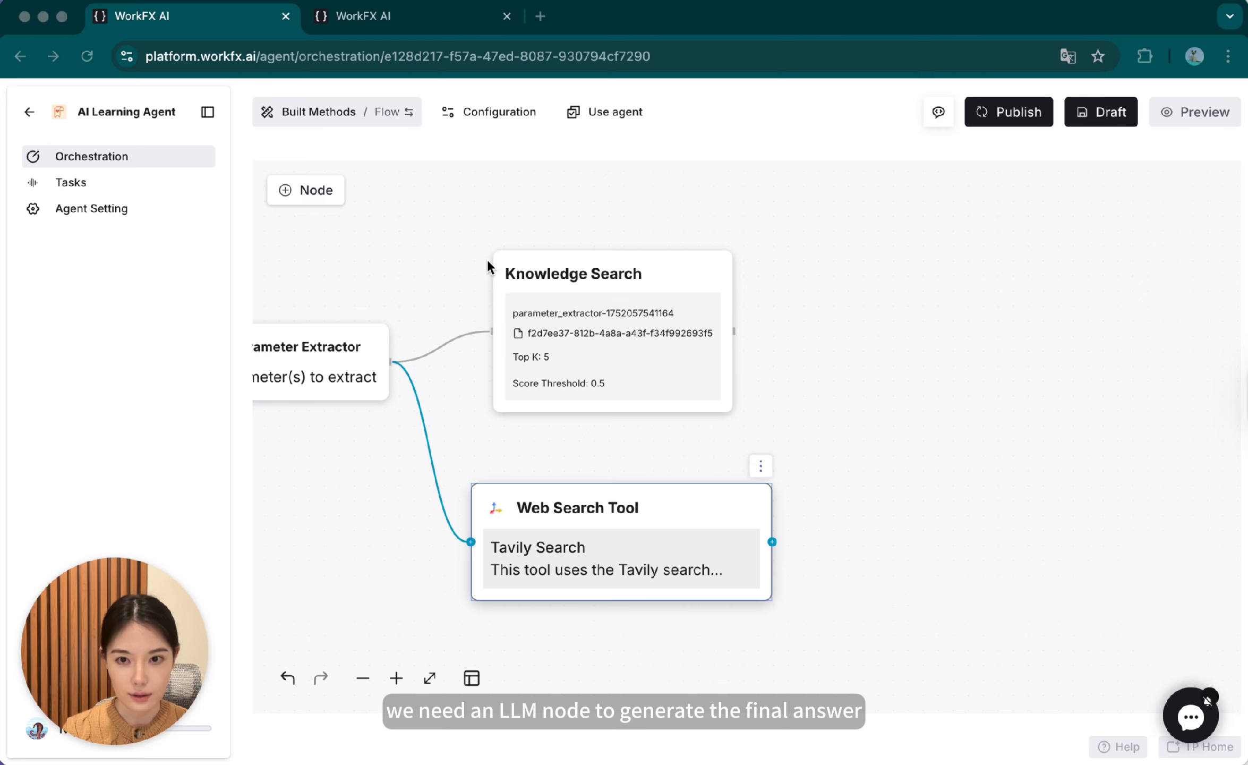
Add an LLM node beyond the two search nodes and connect both Knowledge Search and Web Search Tool to its input
click(300, 189)
click(300, 189)
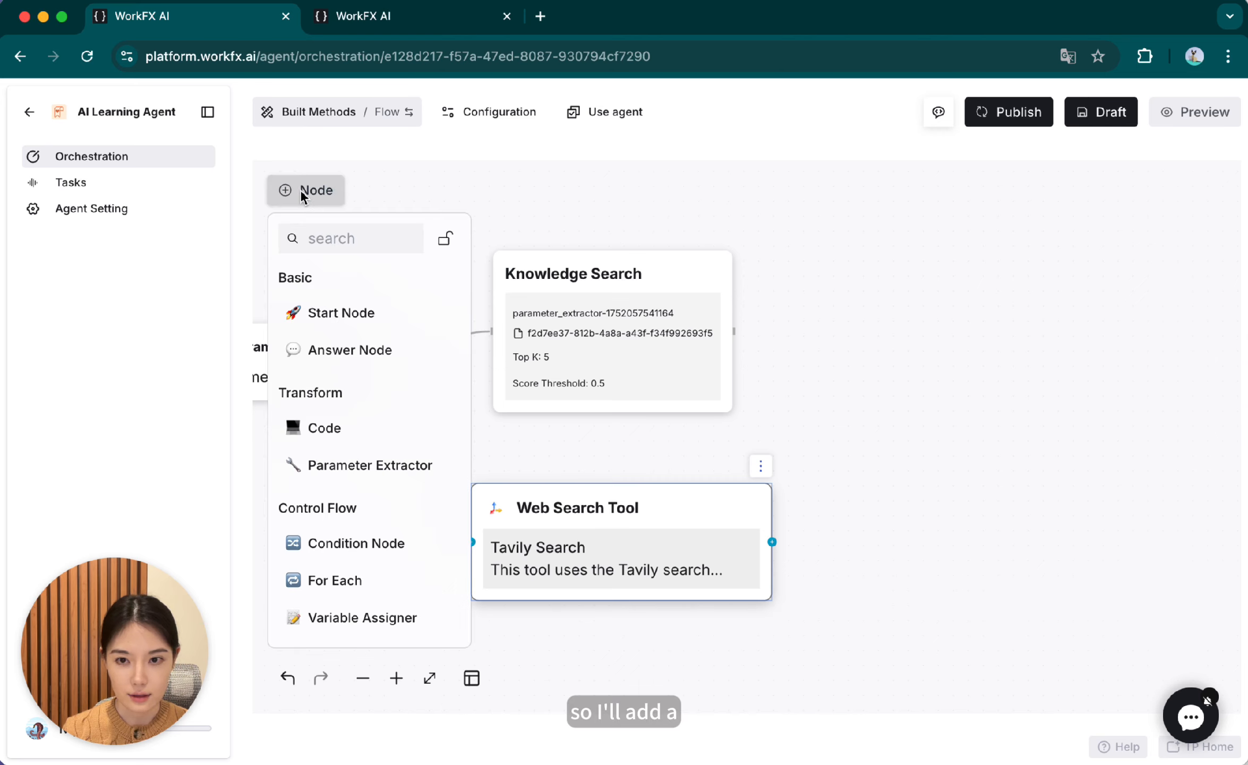
scroll(390, 464, down, 5)
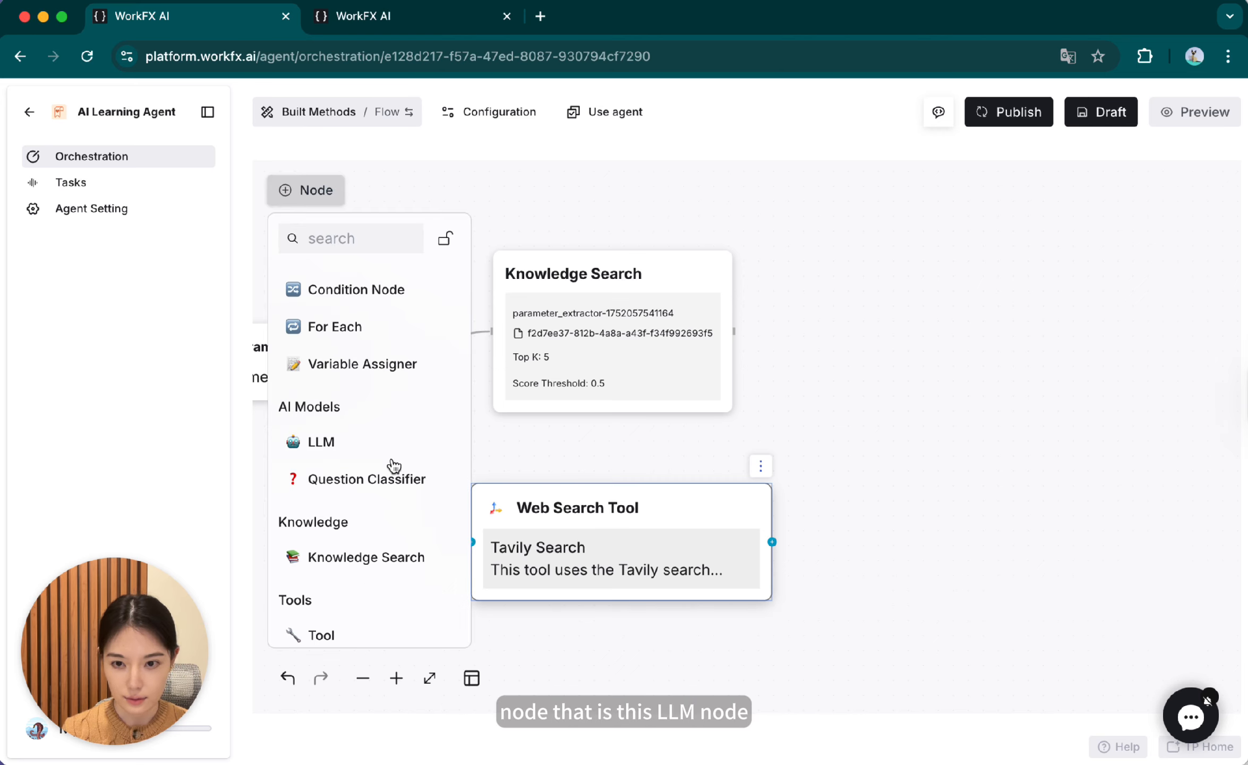
click(317, 446)
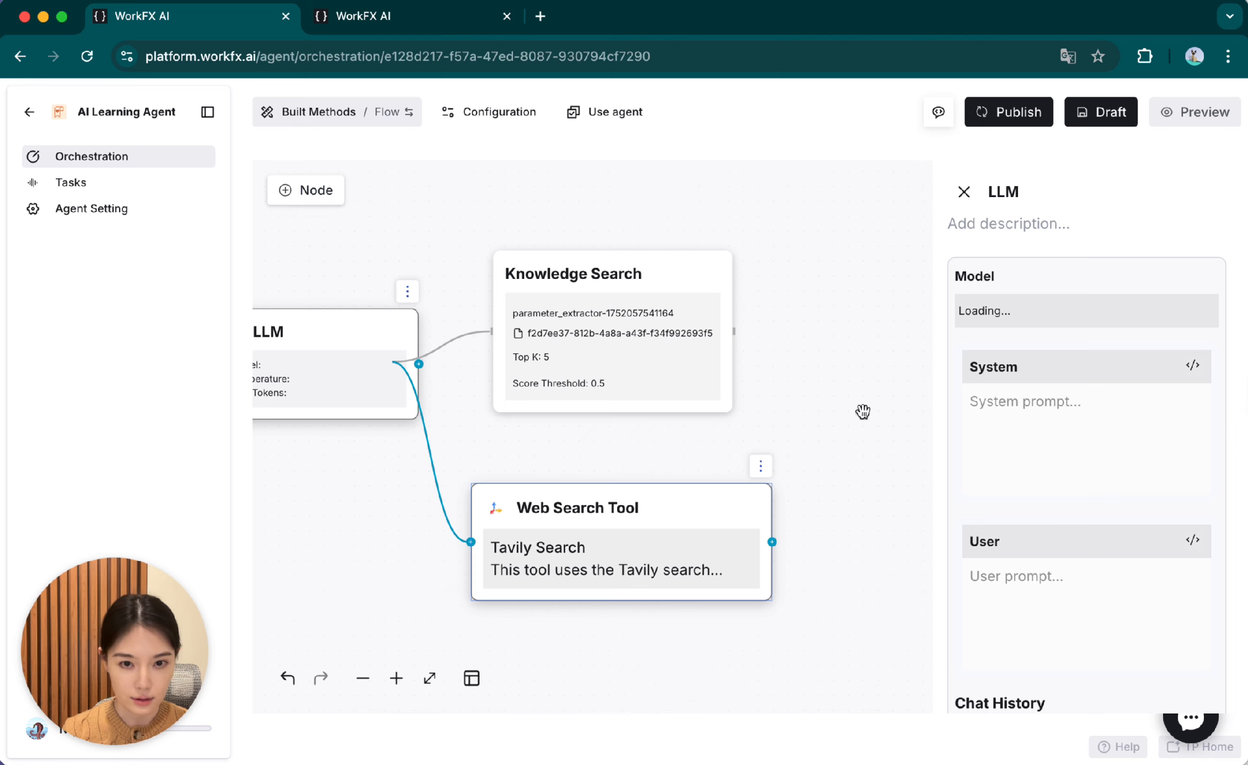
scroll(526, 417, down, 3)
drag(418, 396, 824, 431)
scroll(818, 435, up, 3)
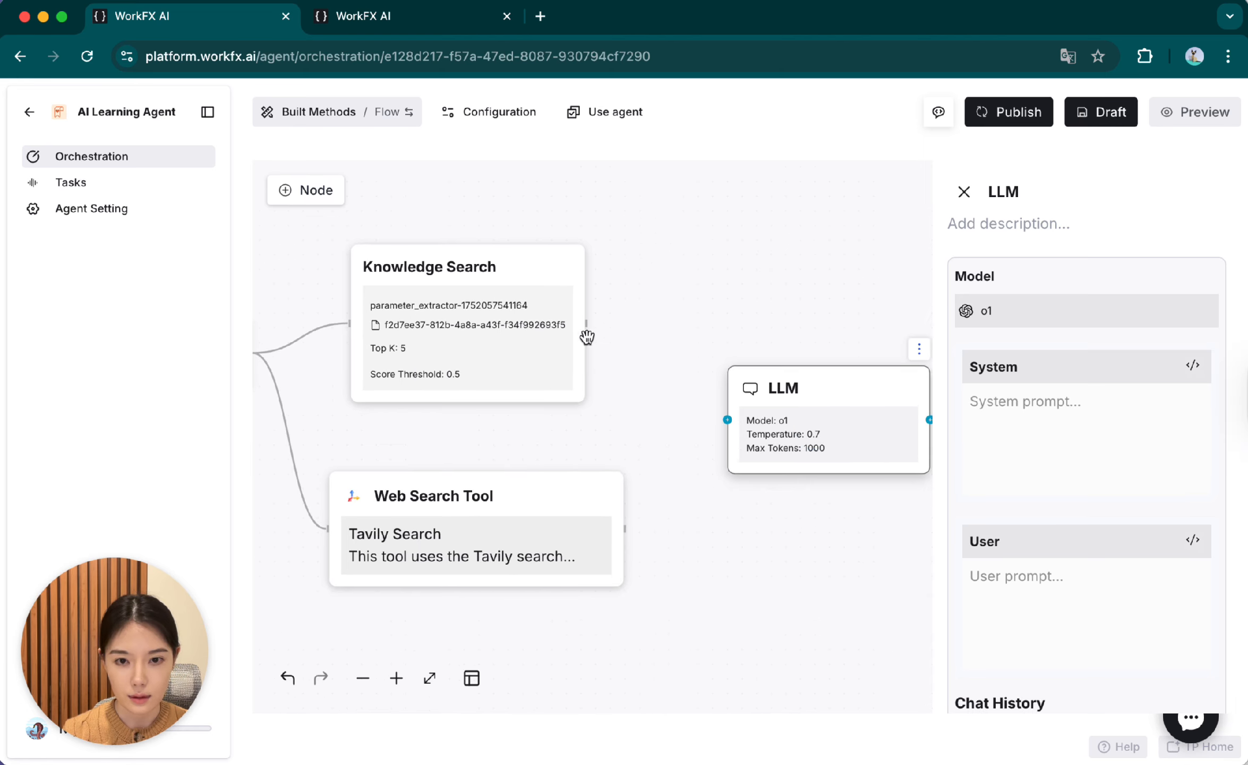
drag(587, 324, 727, 420)
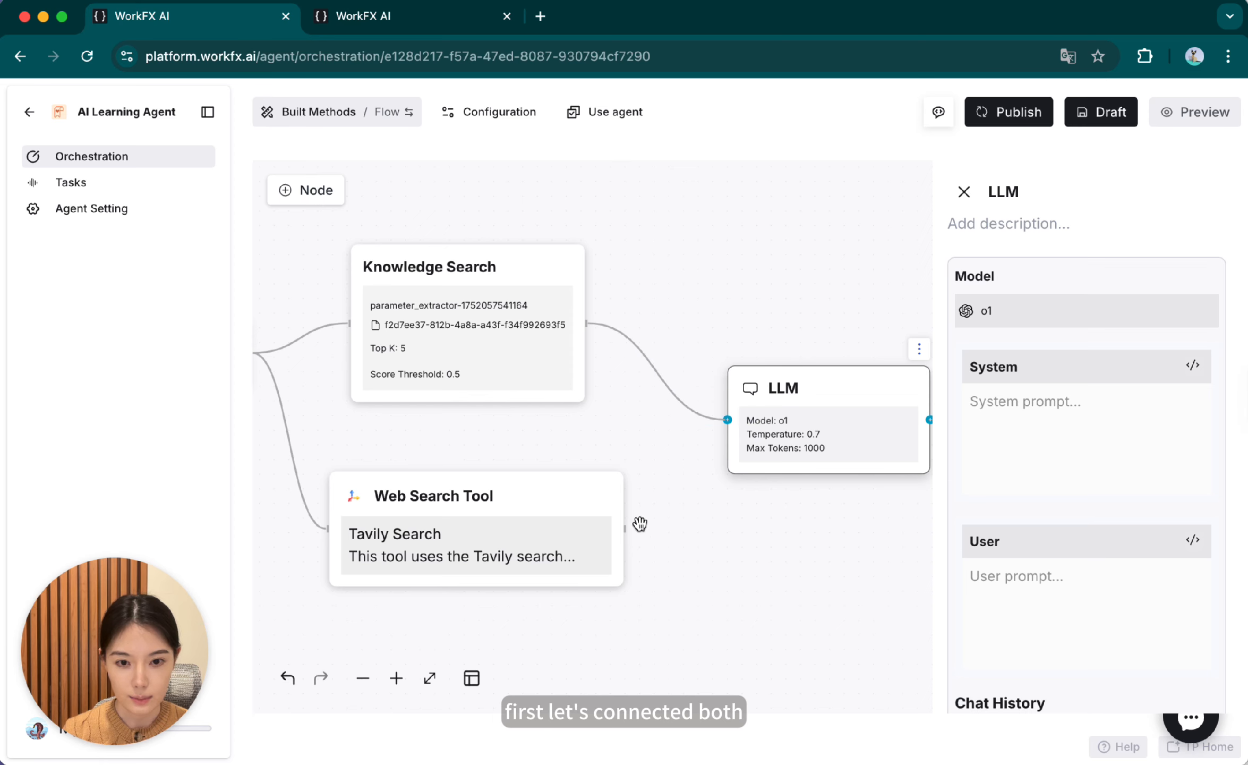
drag(625, 529, 727, 420)
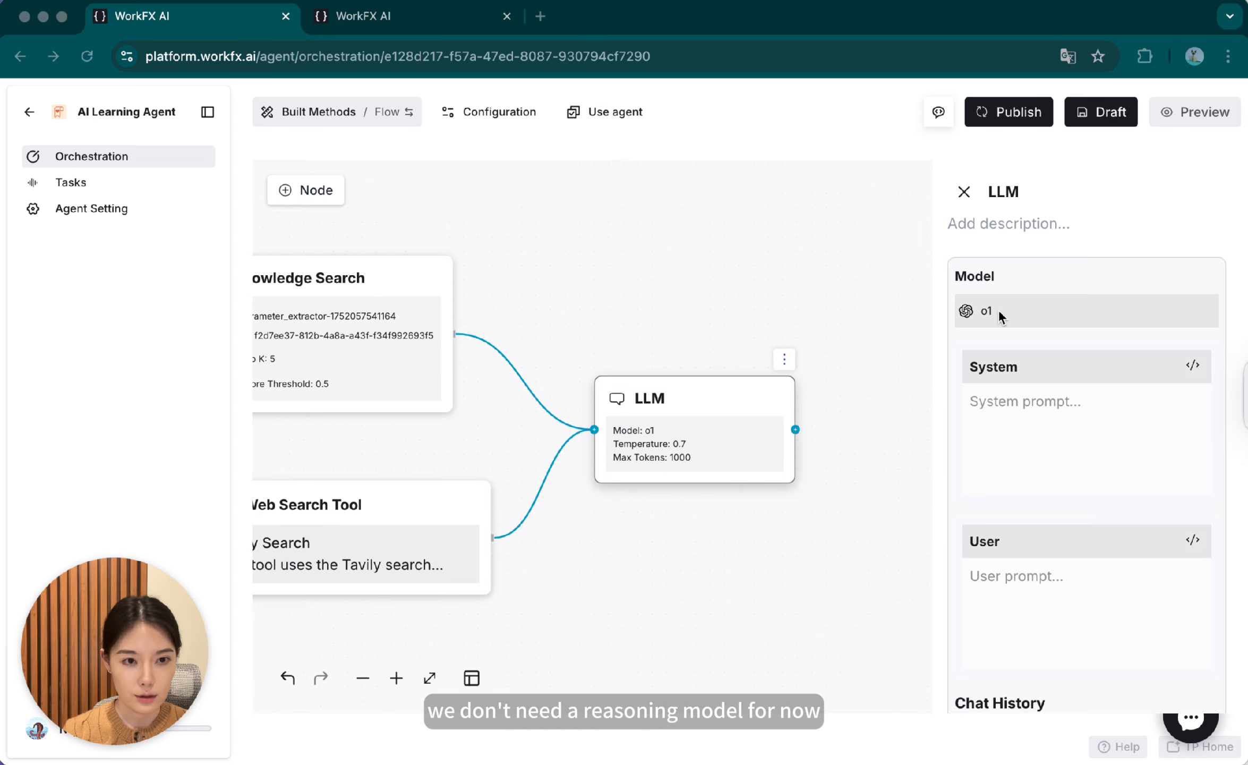
Change the LLM node's model to gpt-4o in its model settings
click(977, 311)
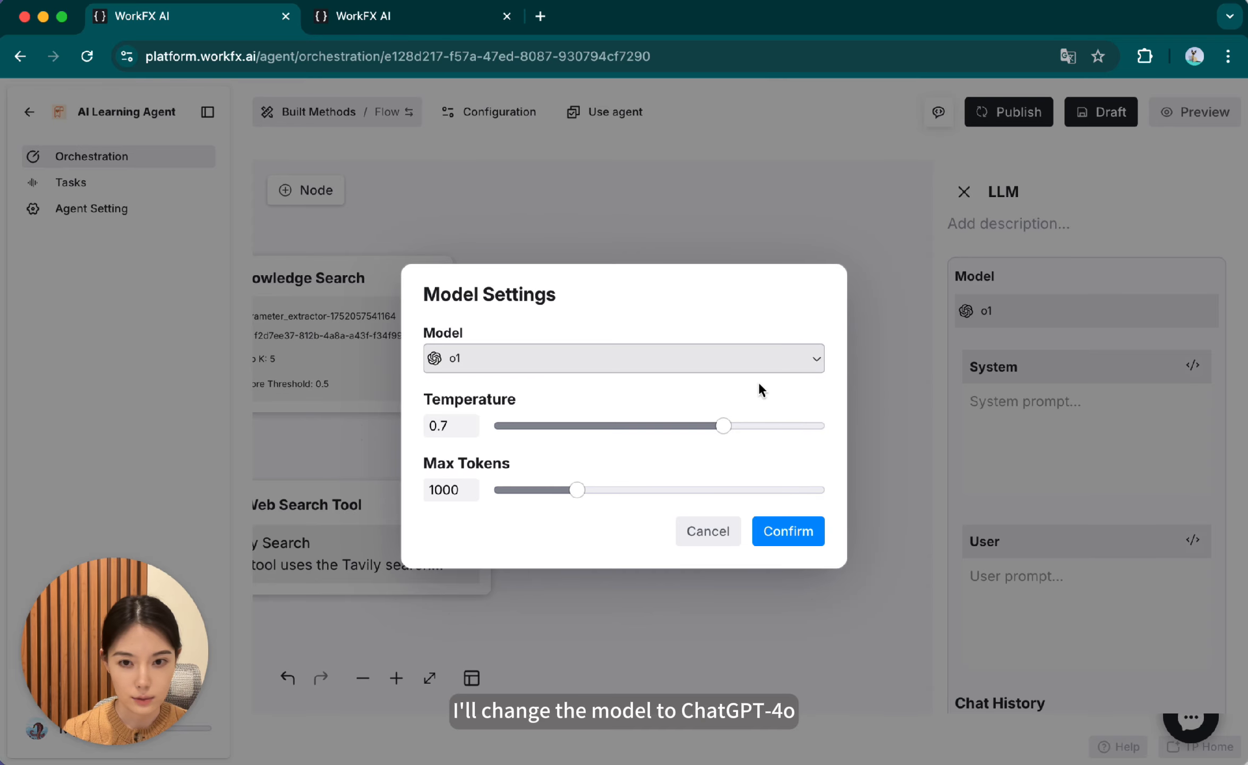
click(727, 359)
scroll(652, 506, down, 1)
scroll(654, 503, up, 1)
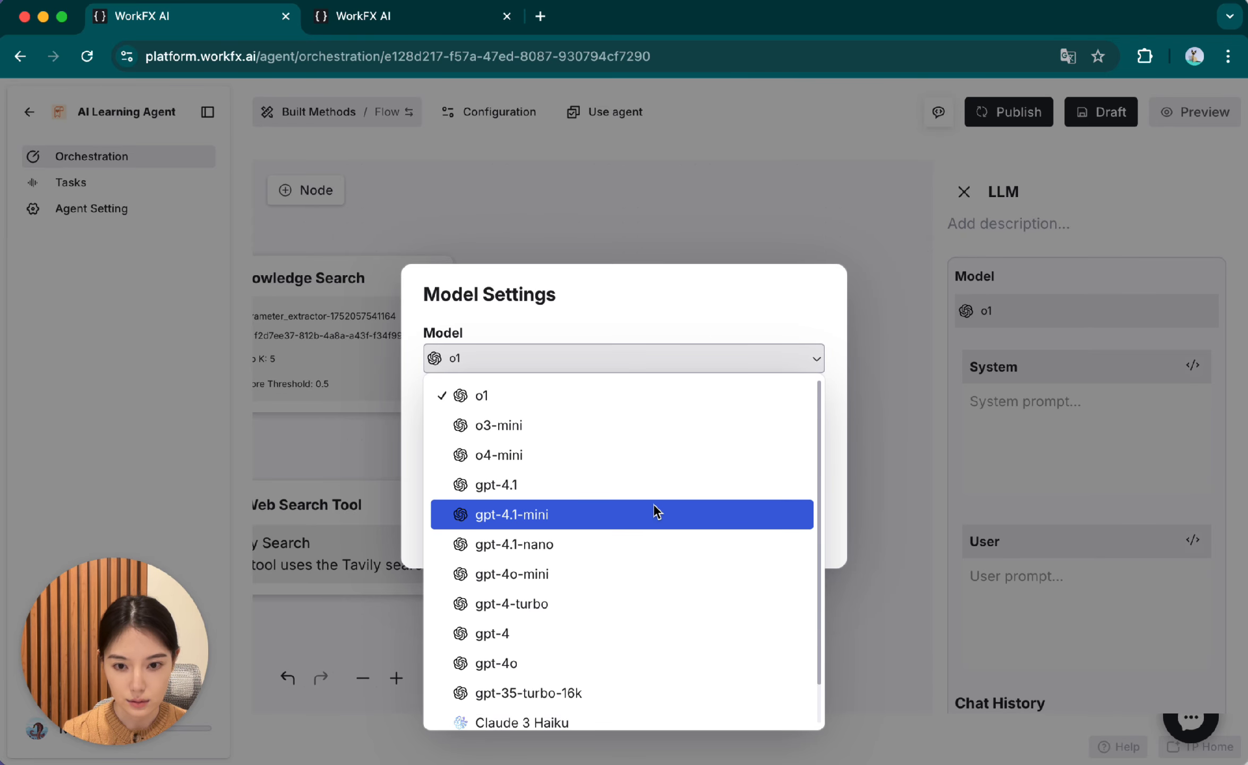
scroll(654, 503, down, 1)
click(616, 612)
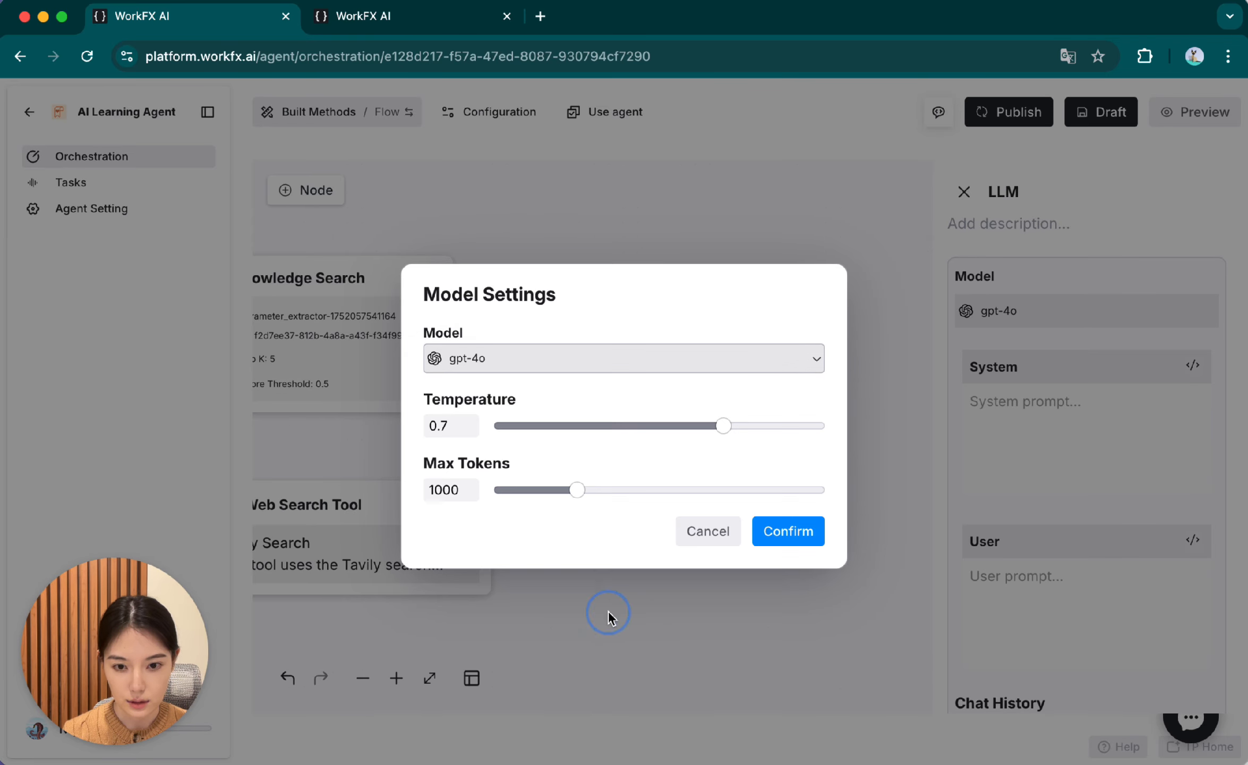
click(784, 534)
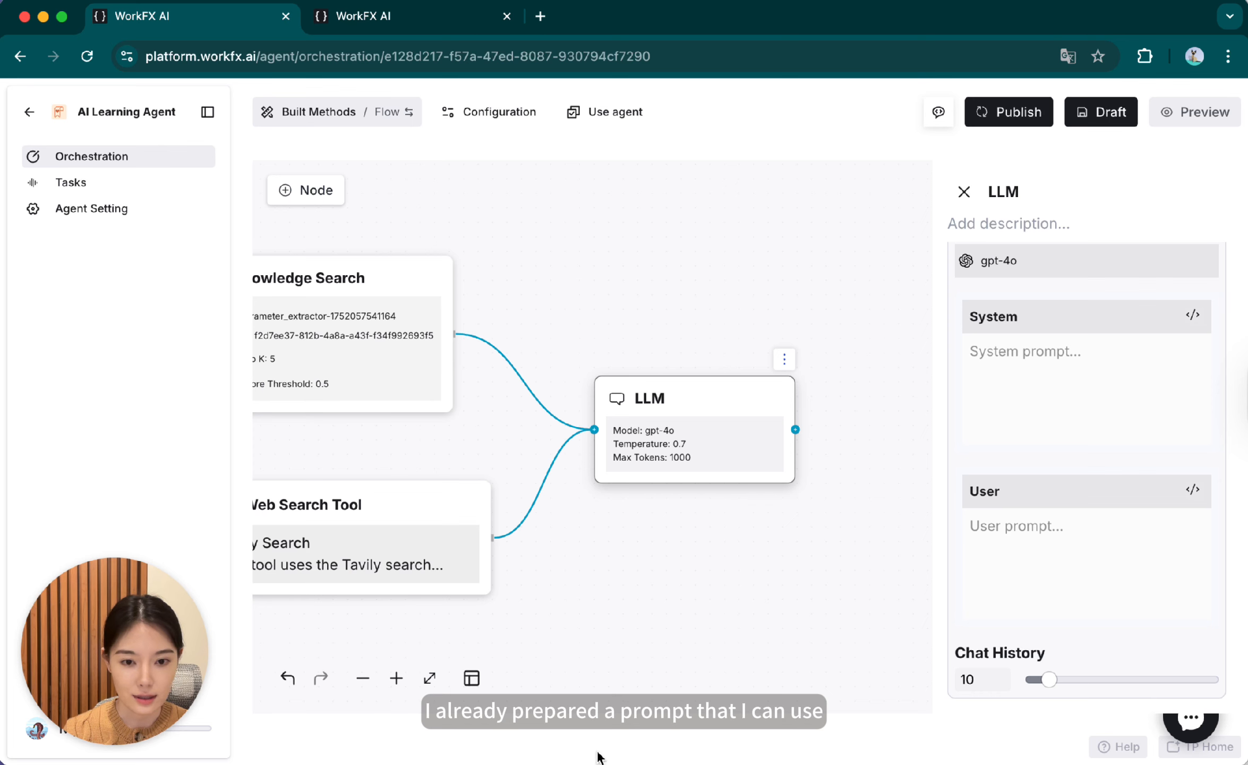
Copy the whole prepared prompt about synthesizing information from multiple sources from the WorkfxAI note into the LLM node's System prompt
drag(1246, 221, 948, 235)
click(1047, 140)
click(1166, 326)
drag(1166, 326, 976, 84)
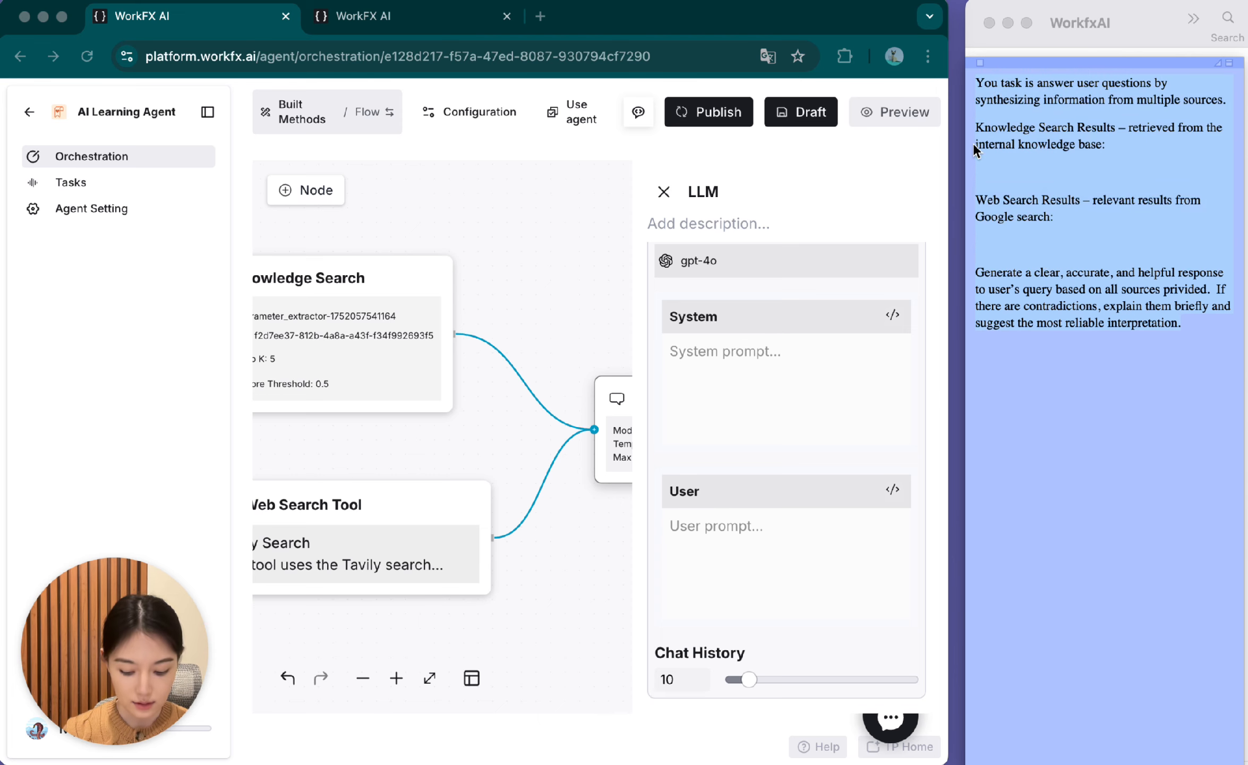
key(super+c)
click(792, 370)
key(super+v)
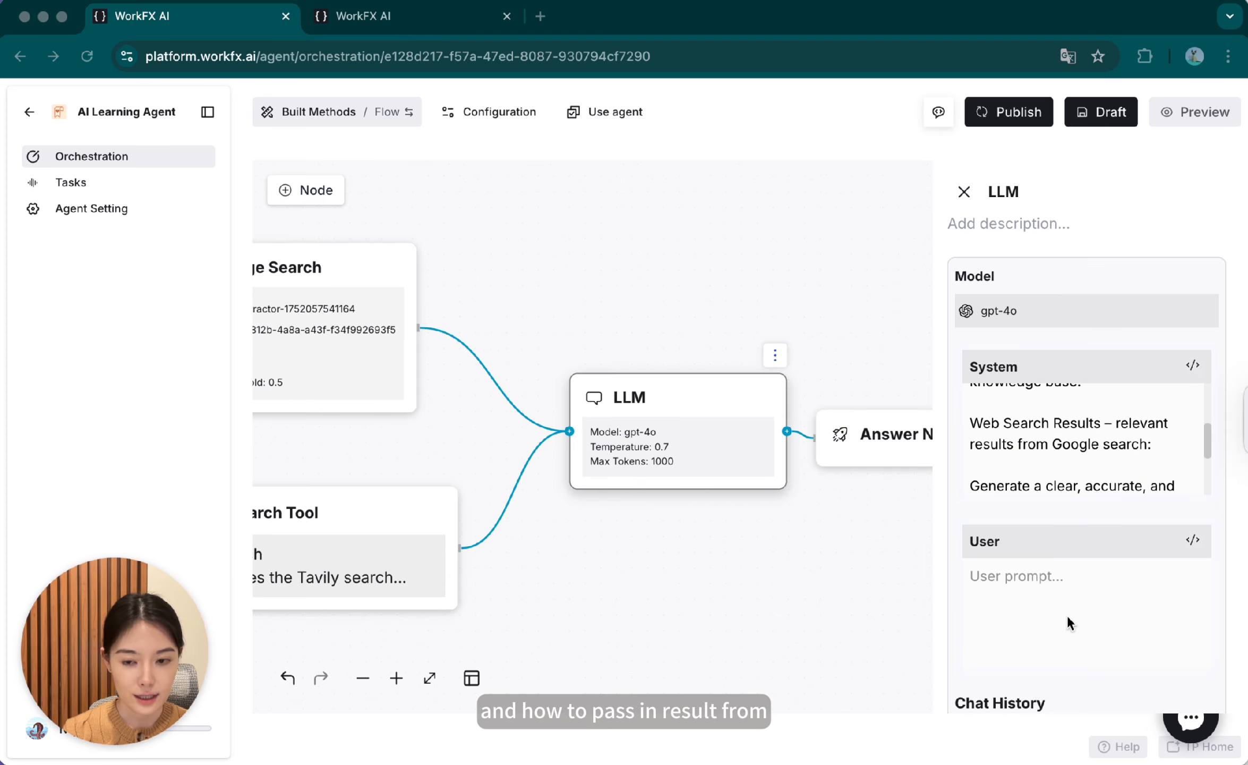
Insert the Knowledge Search knowledge_text variable below the Knowledge Search Results line of the LLM's System prompt
scroll(1180, 429, down, 2)
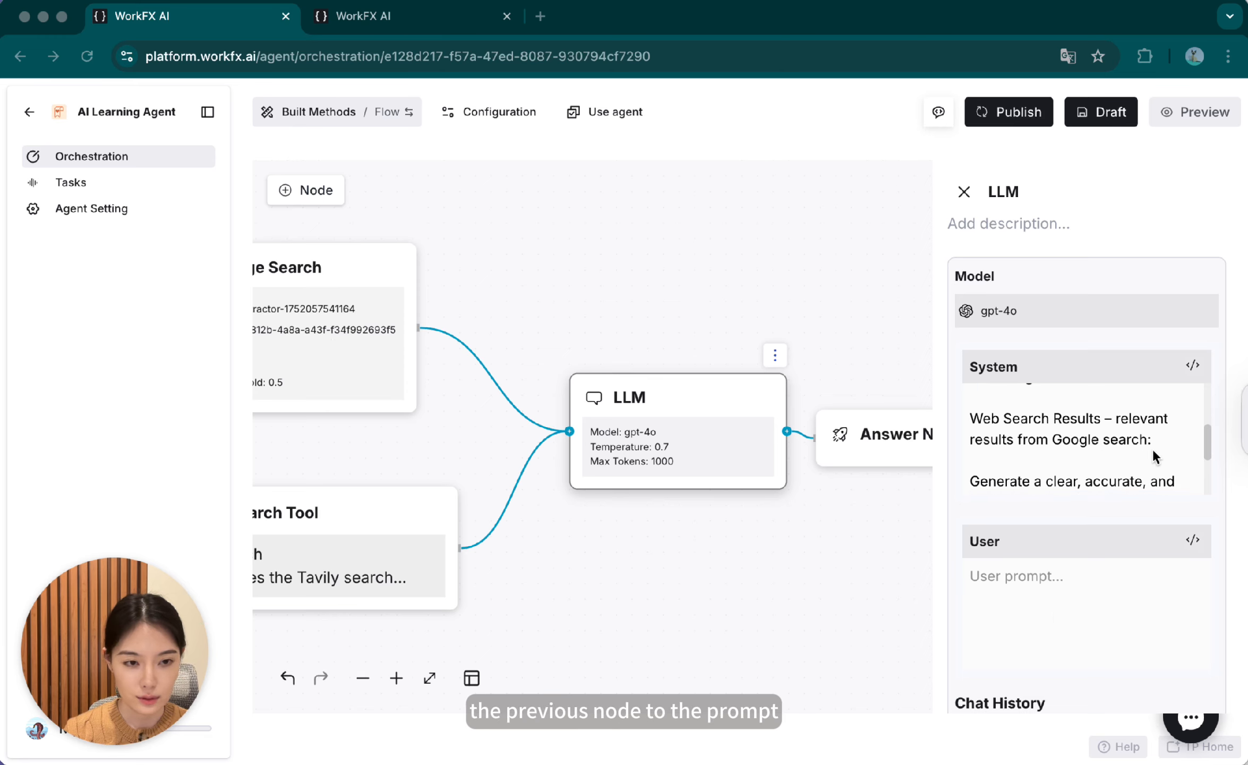
click(1192, 365)
scroll(1142, 452, down, 5)
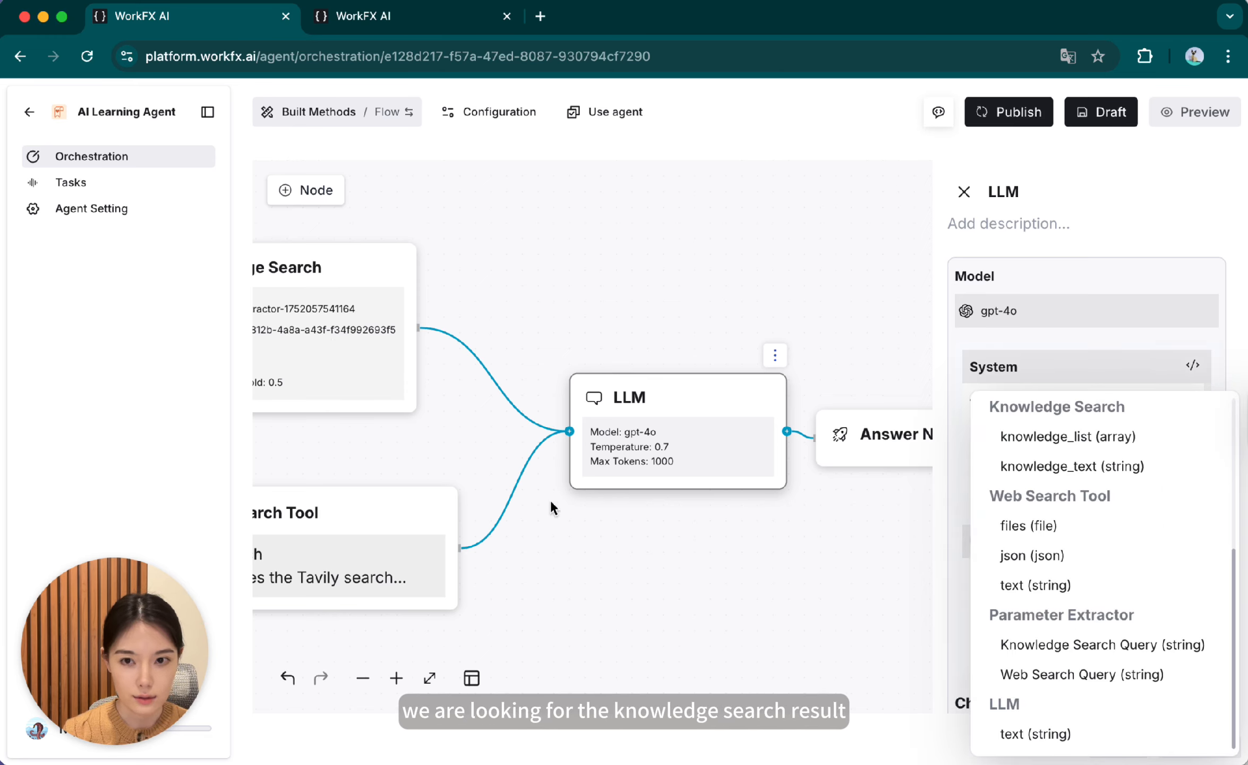
click(1109, 474)
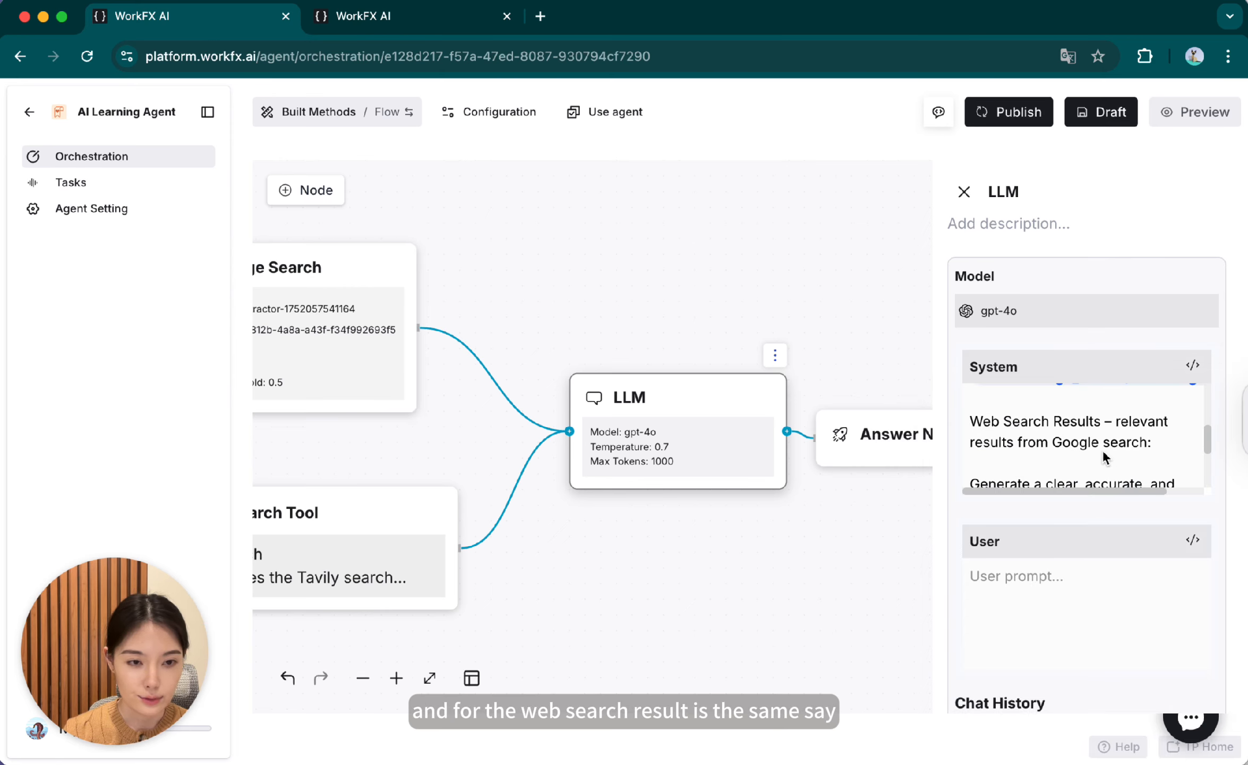
Insert the Web Search Tool's text variable below the Web Search Results line of the System prompt, leave the User prompt empty and close the LLM settings
click(1137, 466)
text(/)
scroll(1117, 648, down, 4)
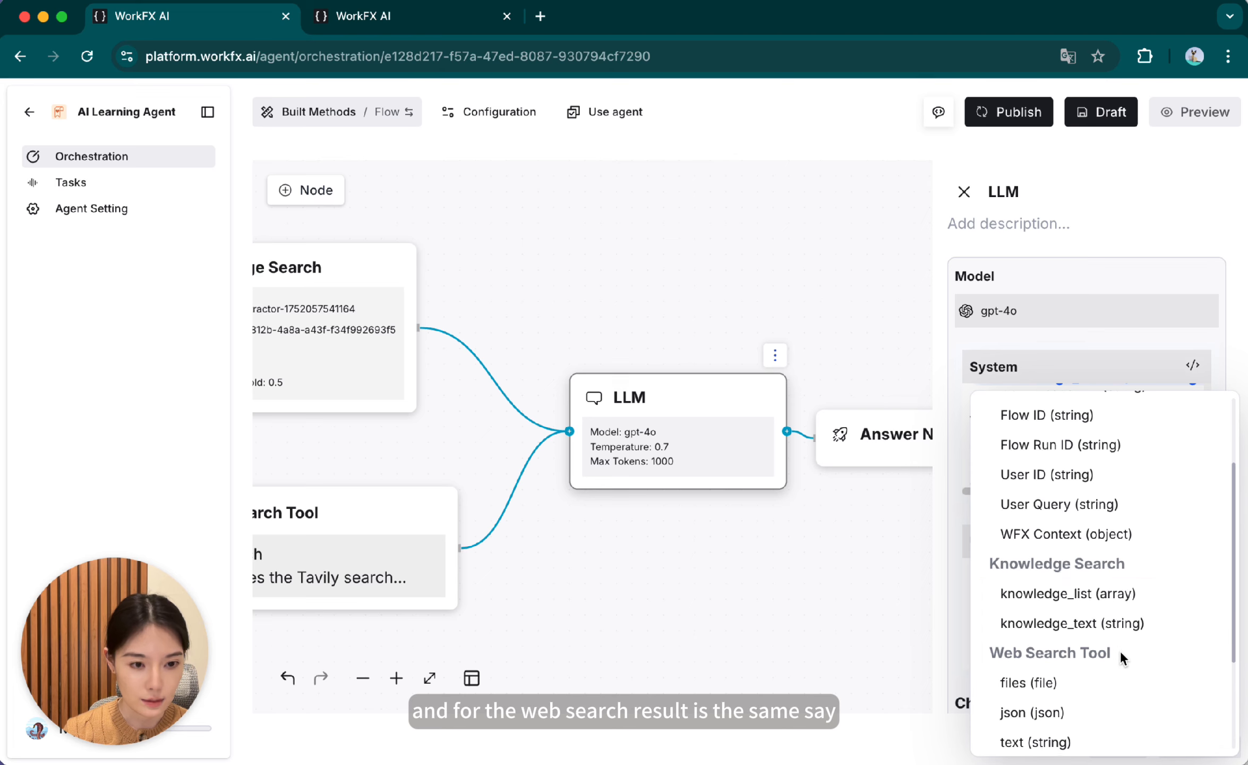
scroll(1120, 652, down, 1)
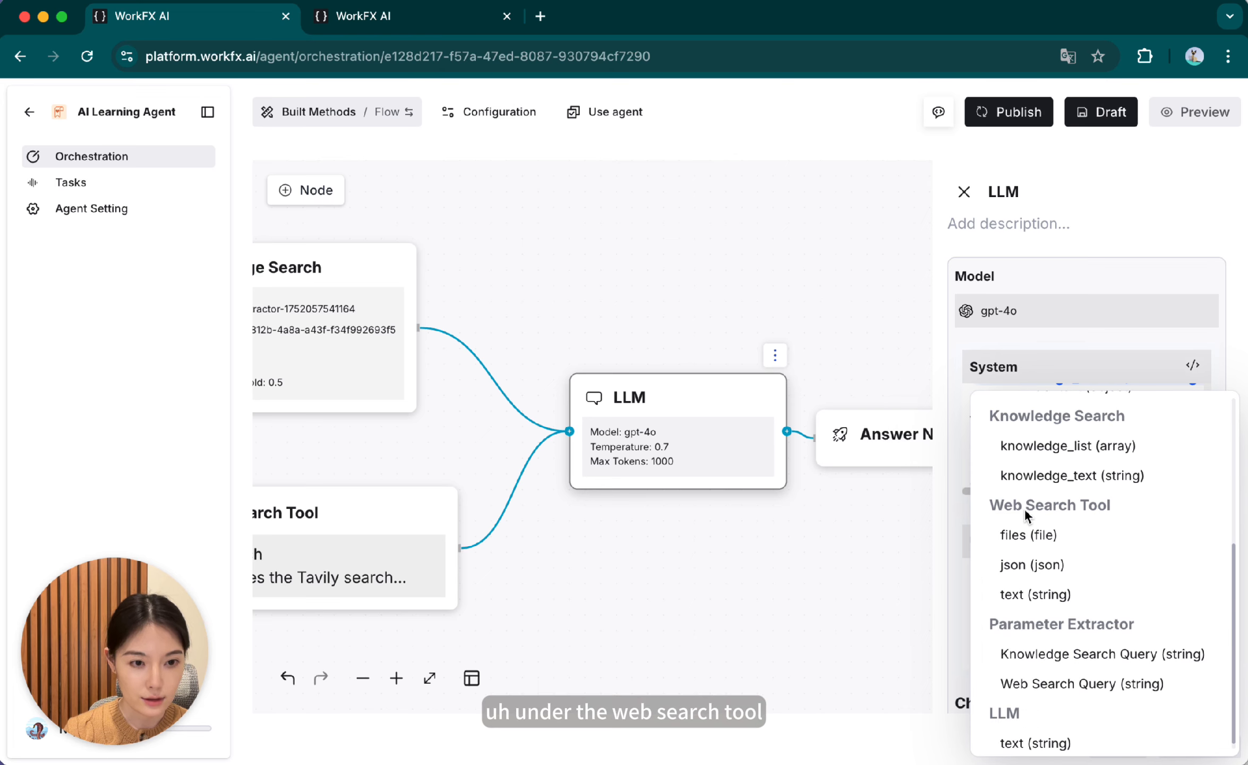
click(1030, 597)
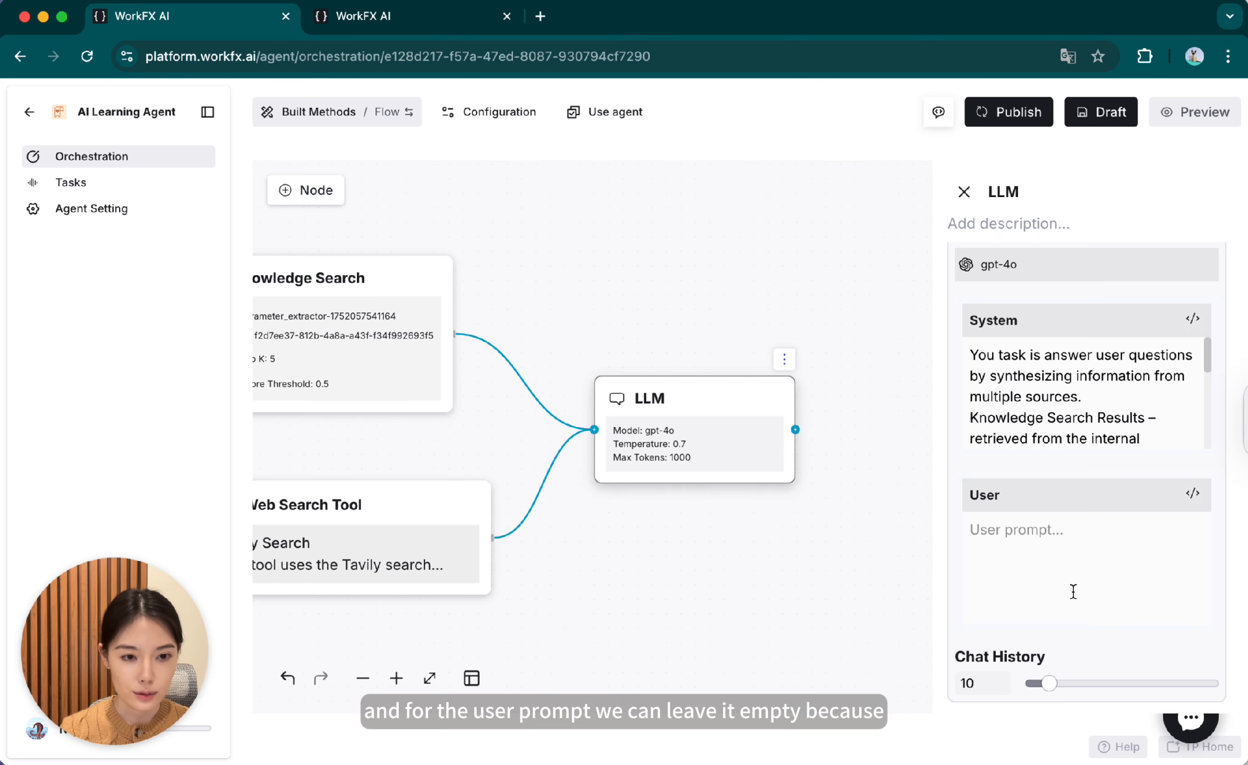
click(1053, 551)
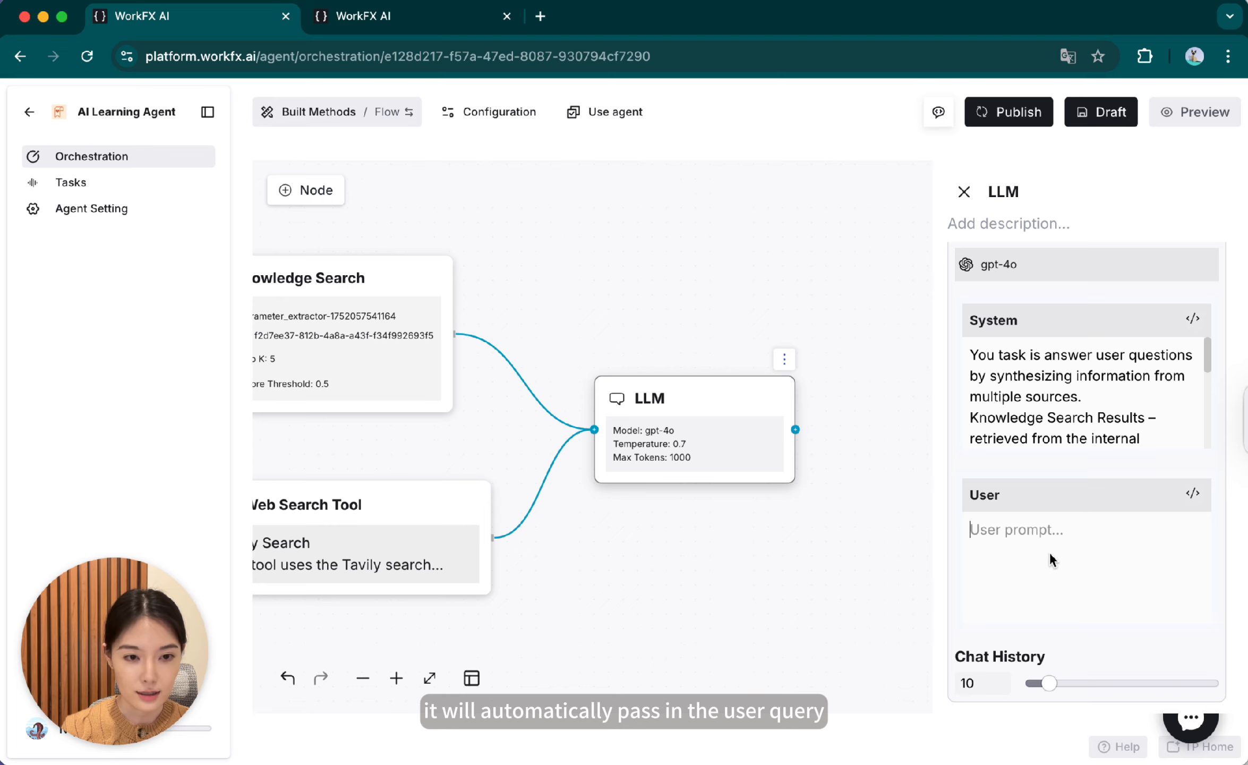
click(964, 191)
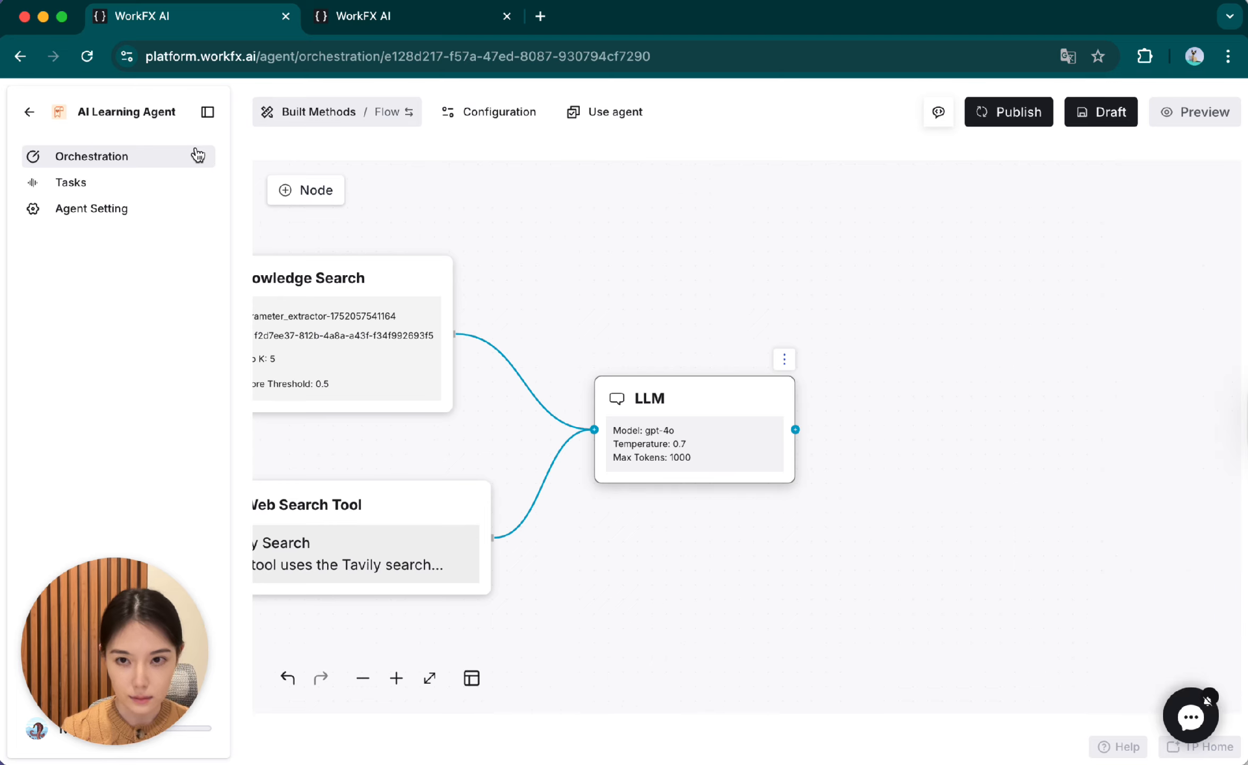
Add an Answer Node beyond the LLM node and connect the LLM's output to it
click(288, 189)
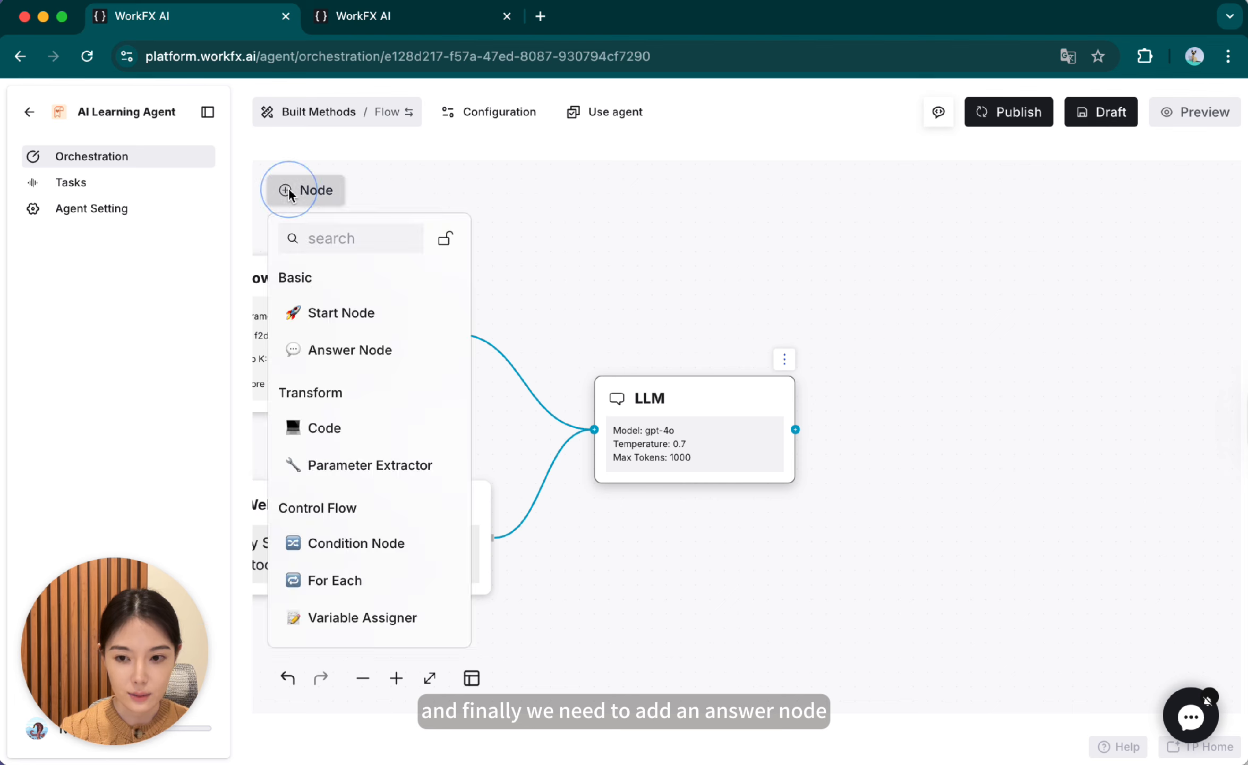
click(349, 350)
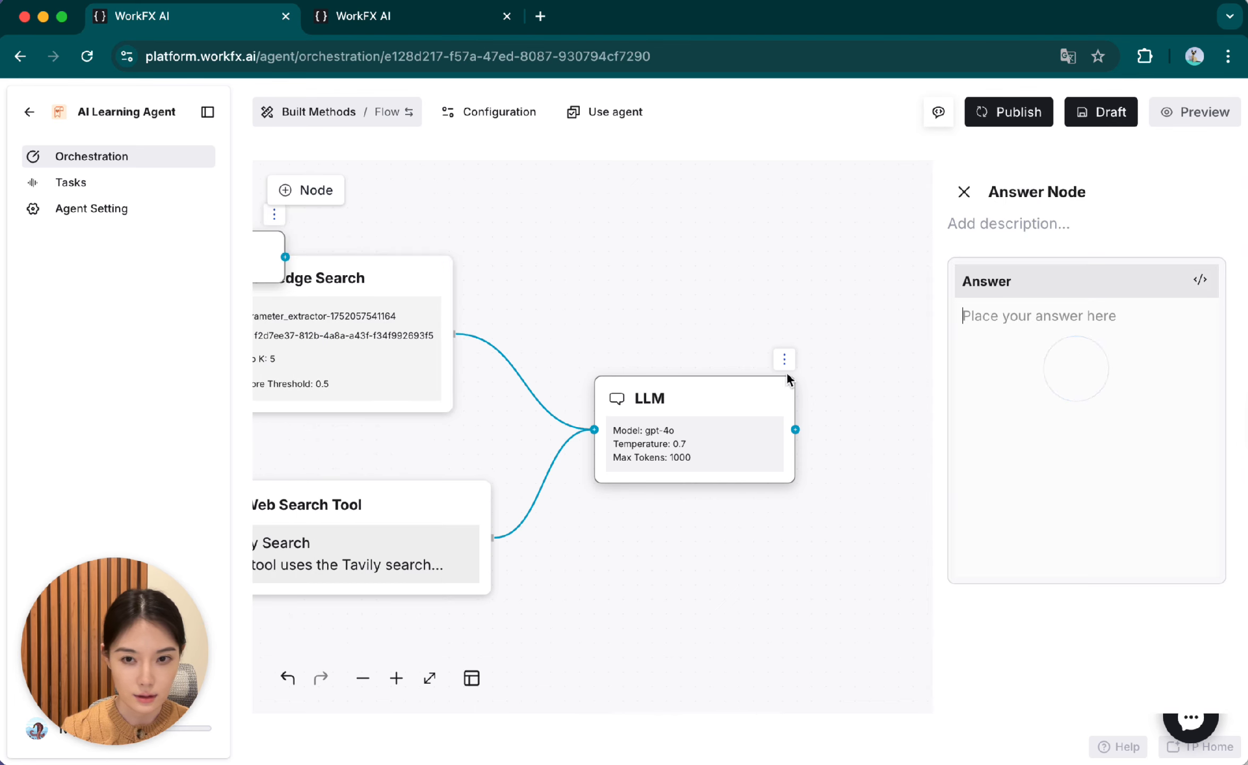
drag(263, 270, 1029, 443)
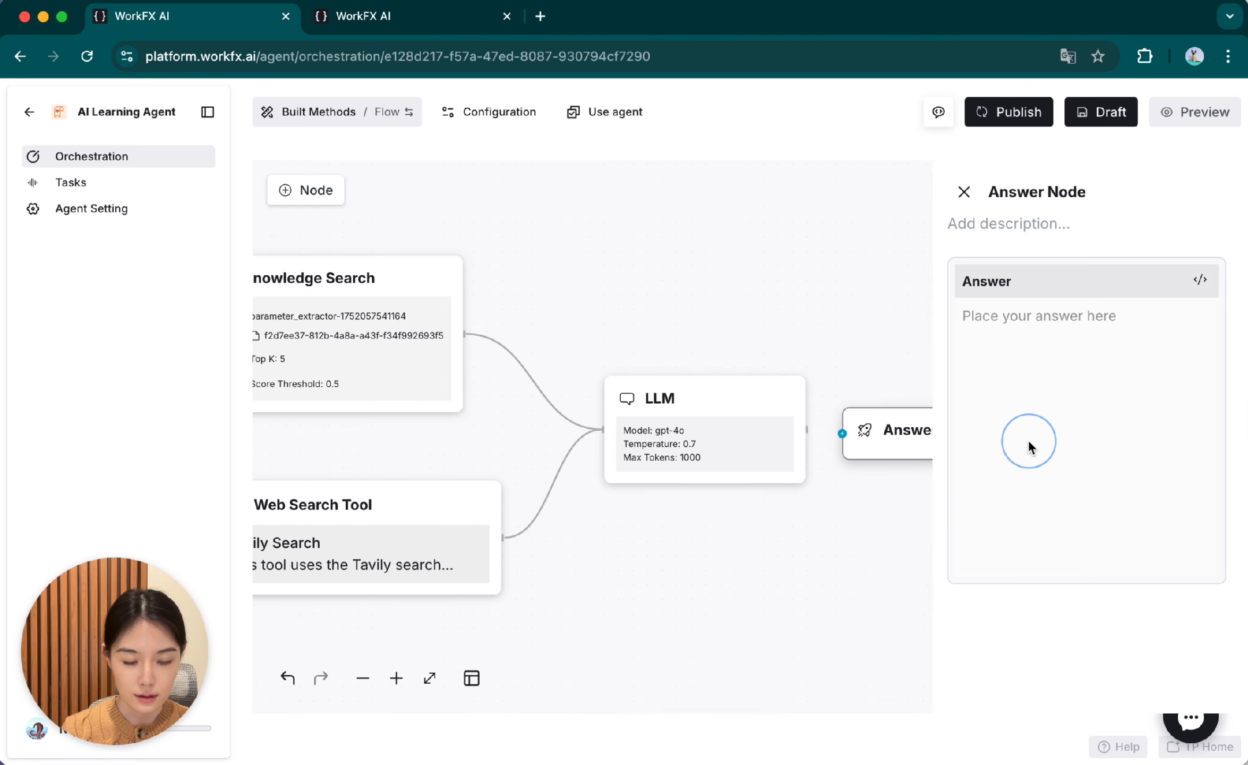
scroll(850, 444, up, 5)
drag(850, 444, 856, 423)
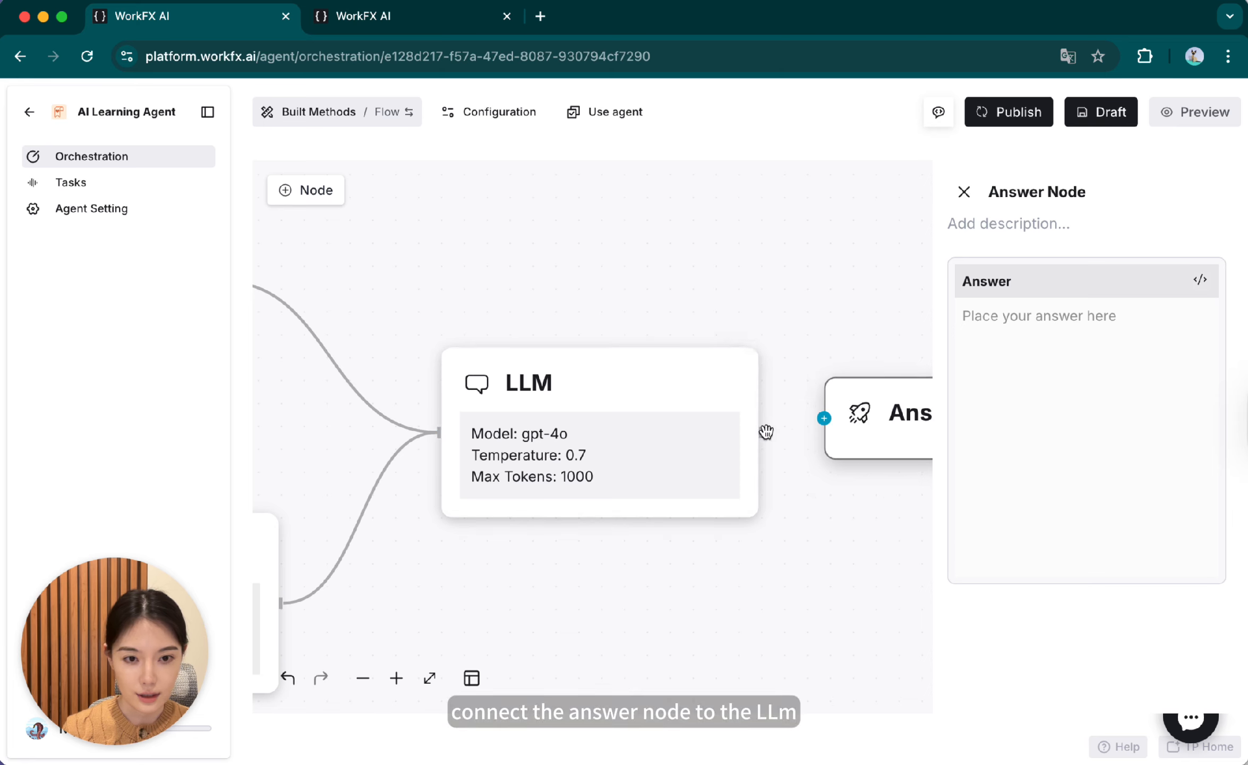
drag(760, 432, 836, 438)
drag(864, 307, 695, 270)
scroll(724, 536, down, 3)
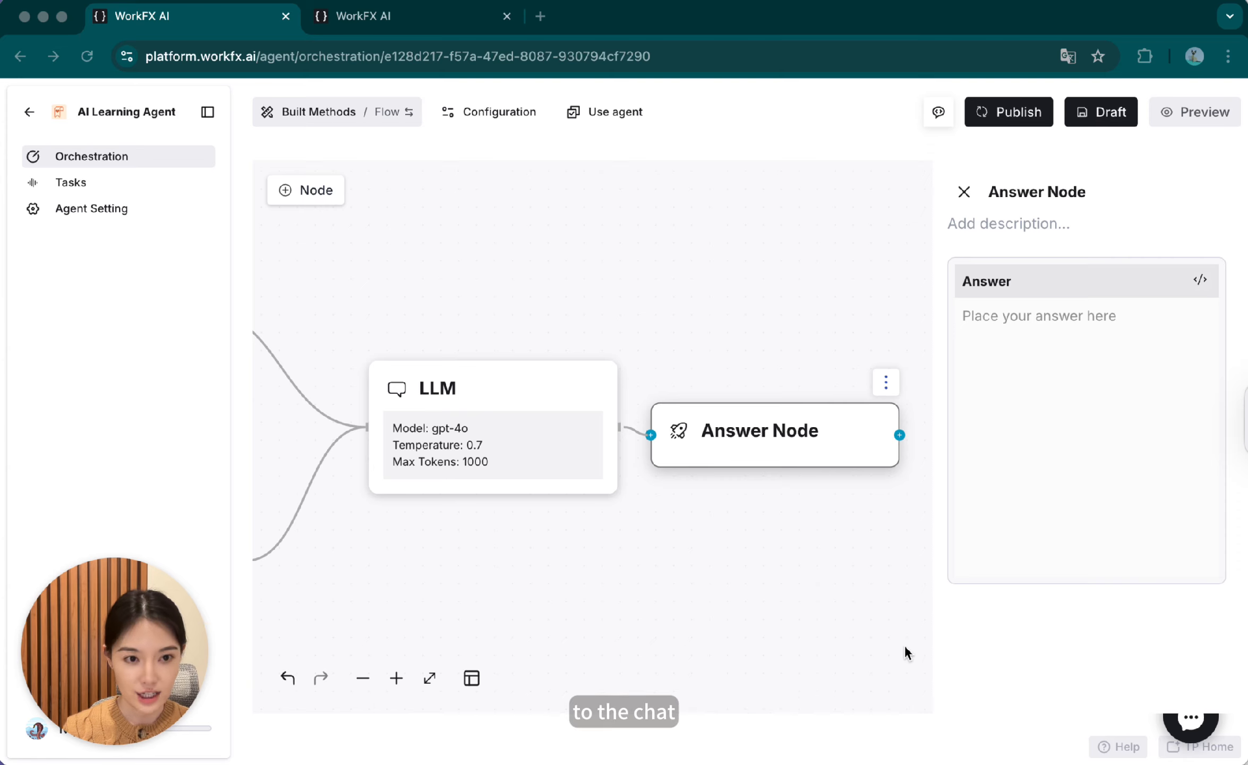
Set the Answer Node's answer to the LLM's text variable
click(1172, 304)
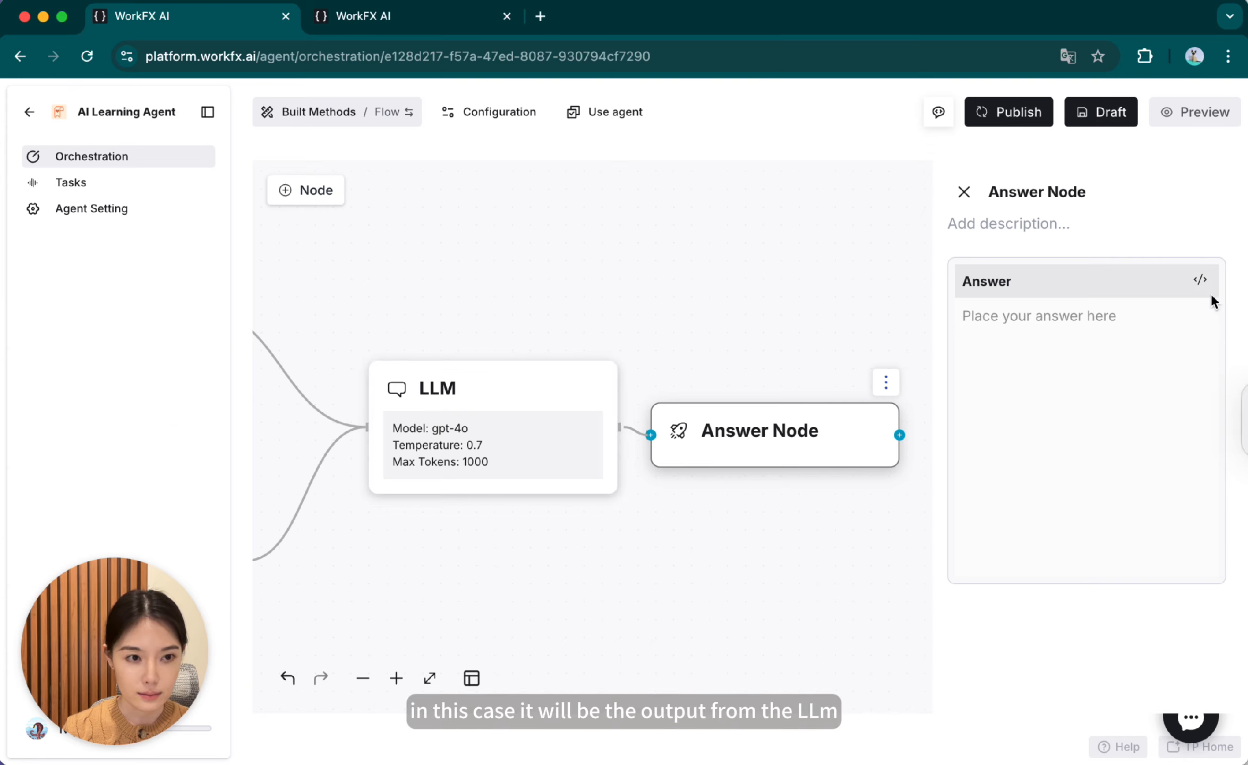
click(1200, 280)
scroll(1089, 531, down, 4)
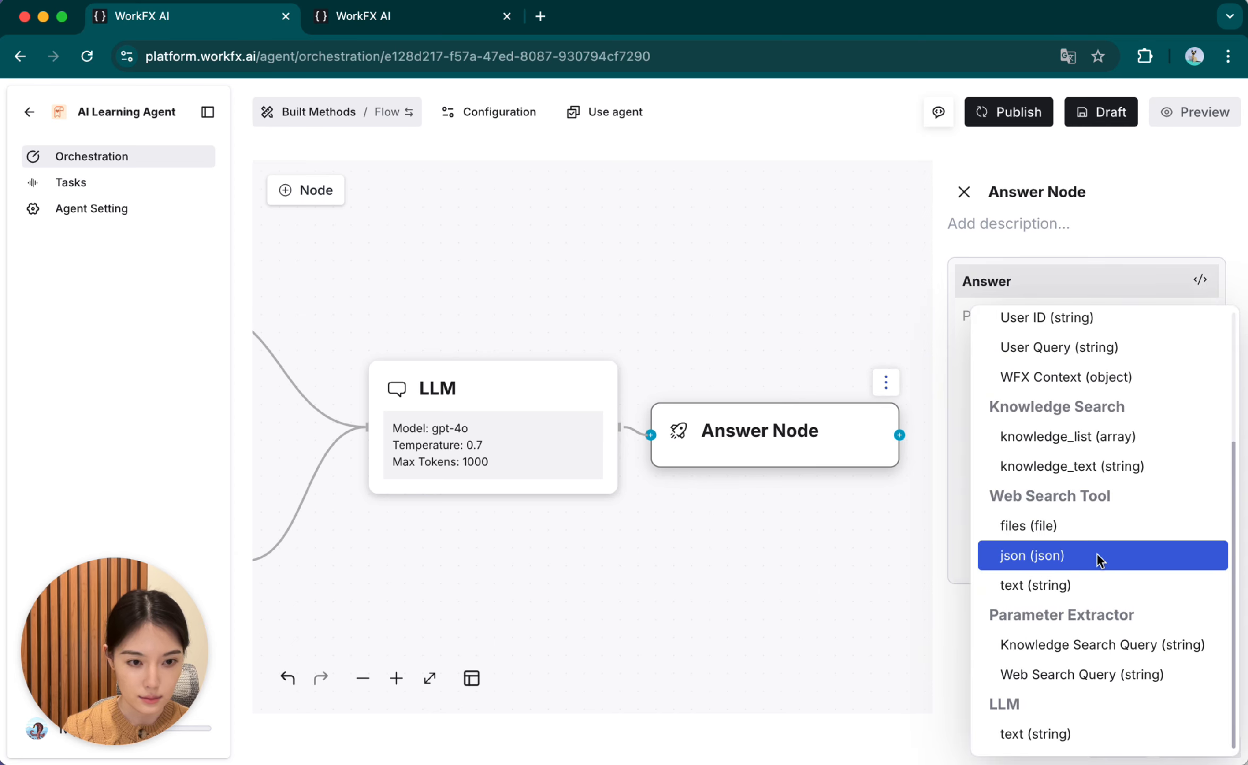
click(1019, 735)
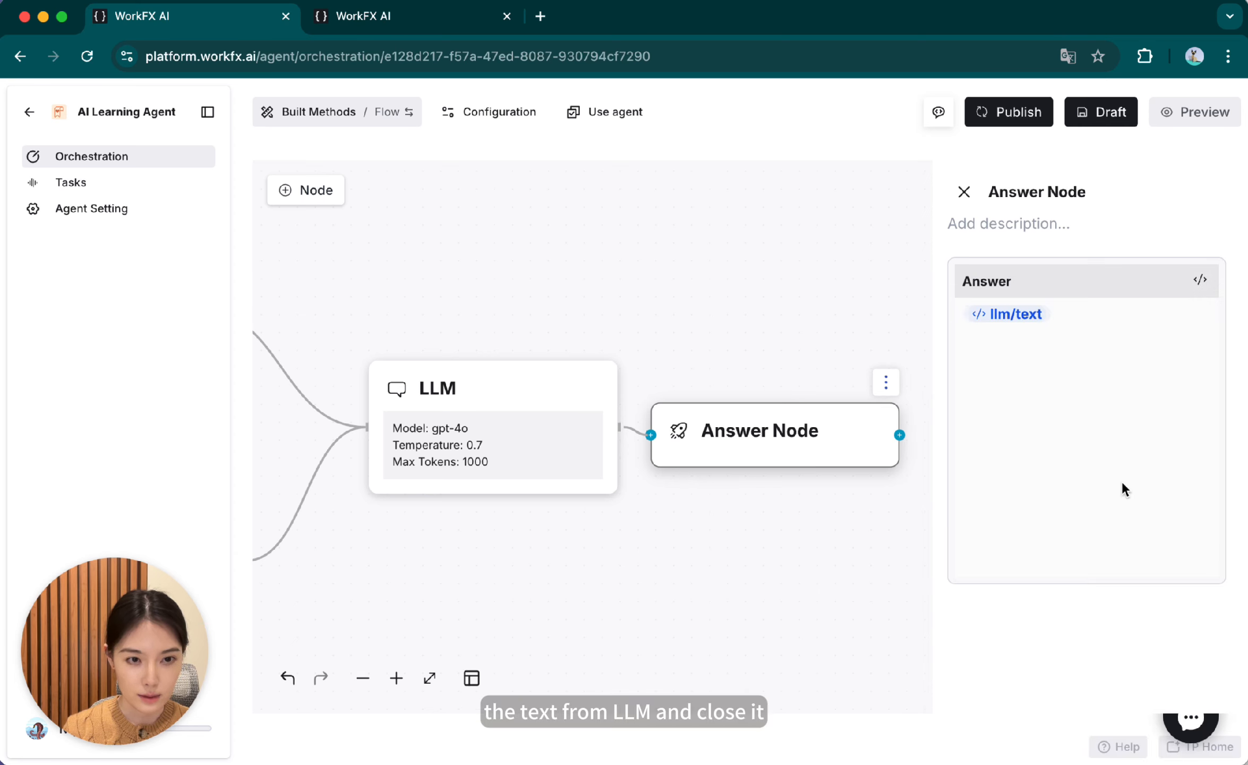
Publish the AI Learning Agent flow and close the Answer Node settings
click(964, 192)
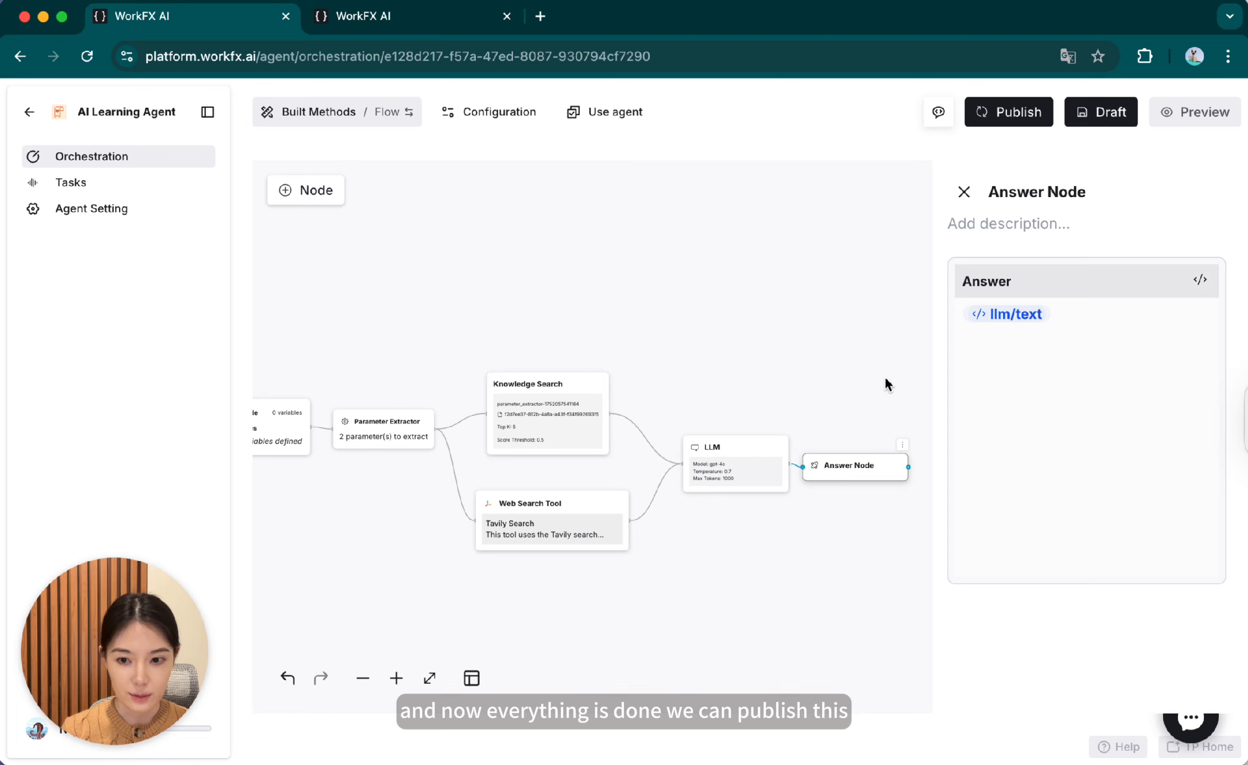
click(1028, 113)
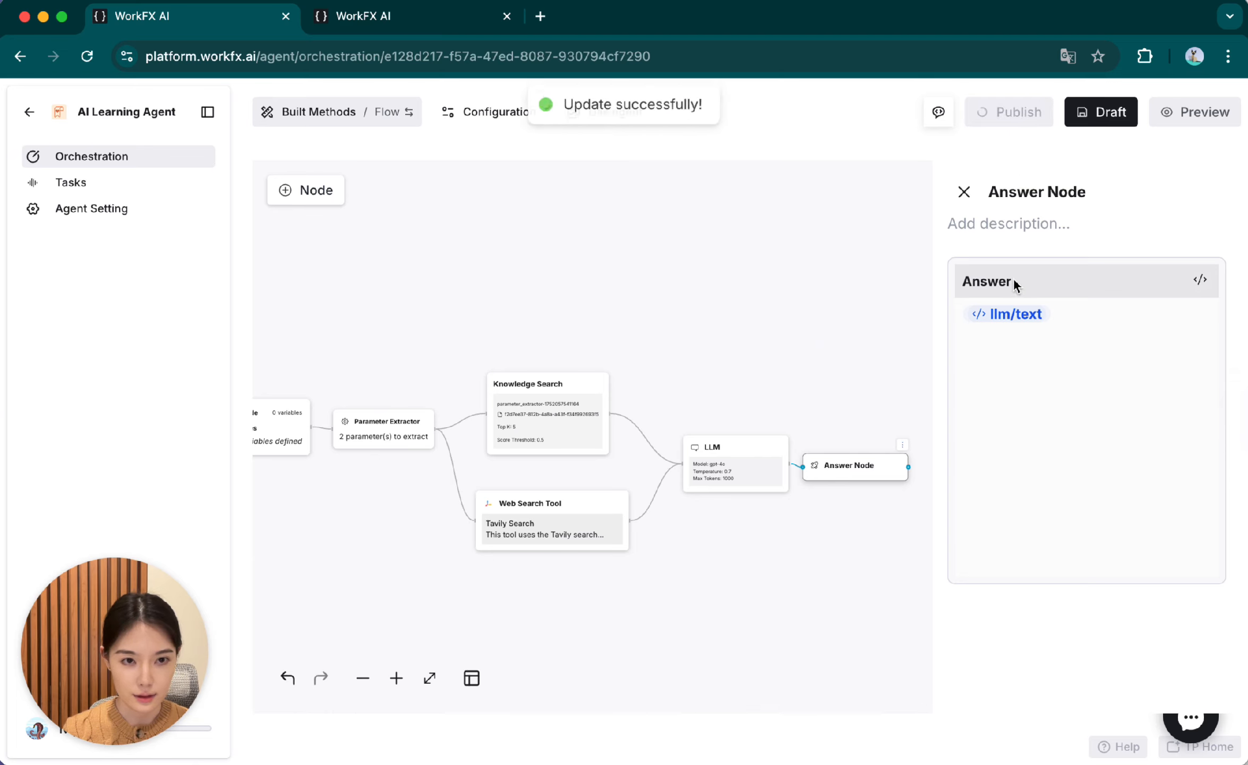
click(963, 192)
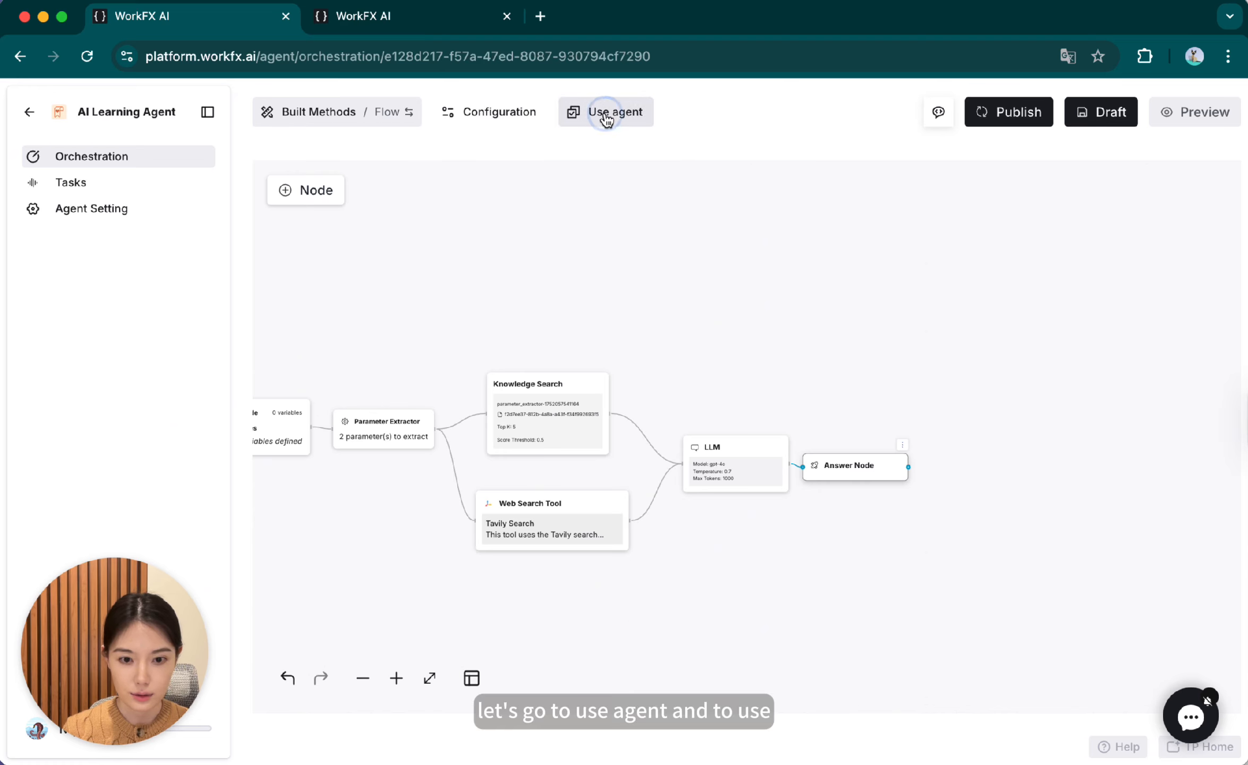
Open the published AI Learning Agent's chat page for testing and dismiss the translation popup
click(607, 119)
click(383, 502)
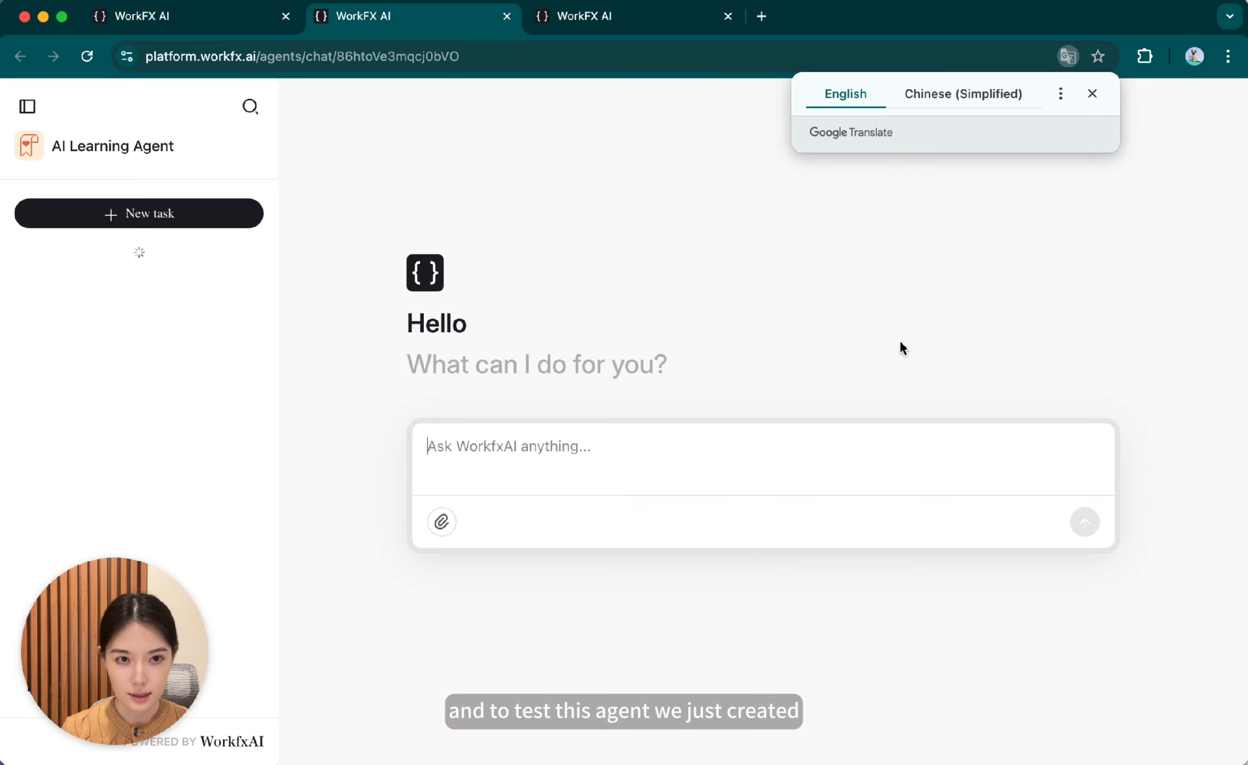
click(1092, 94)
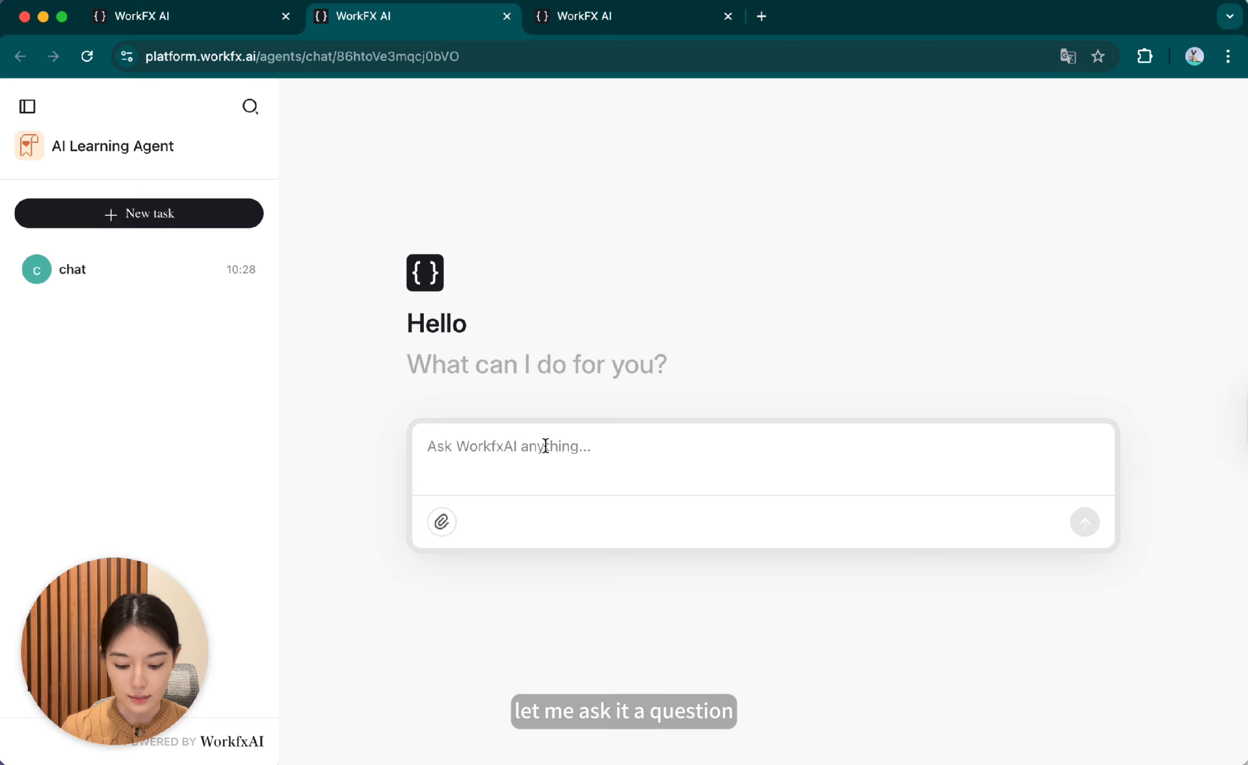
Ask the agent "Give me some introductions to AI agents." and review the executed nodes and its answer
text(Give me some introductions to AI agents.)
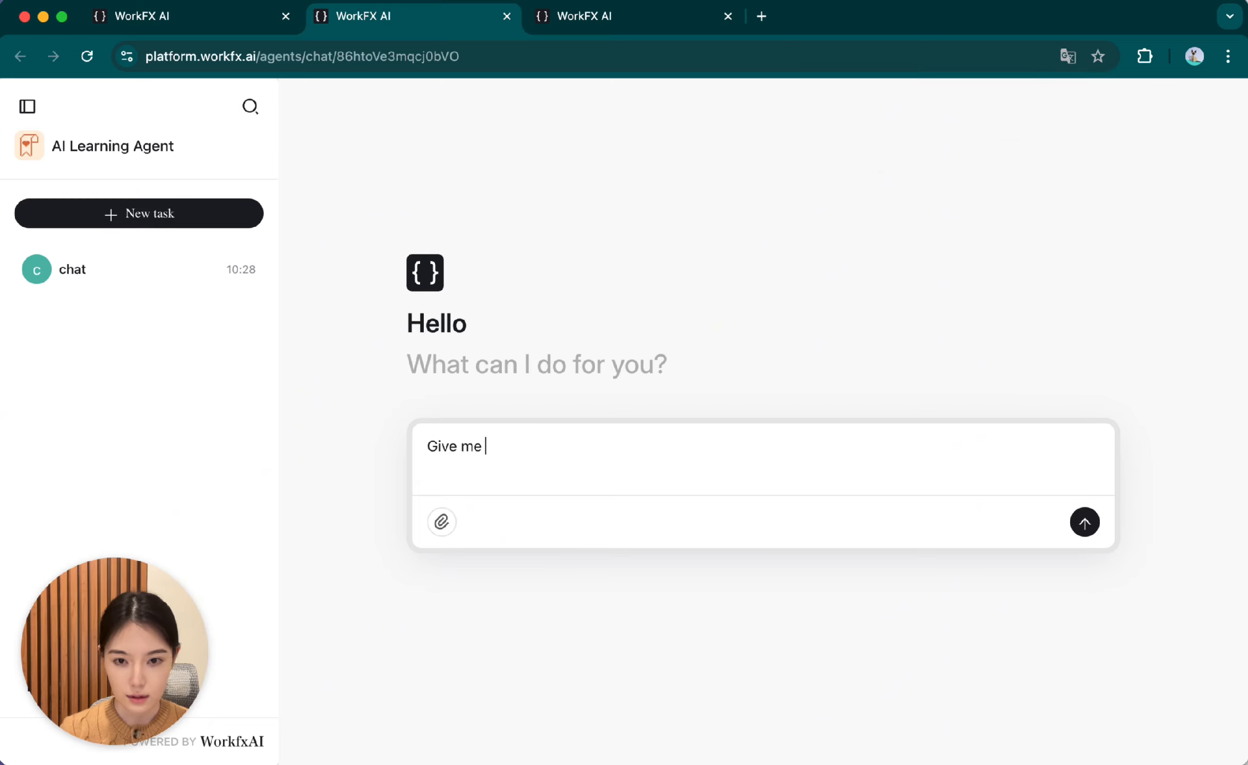
key(Return)
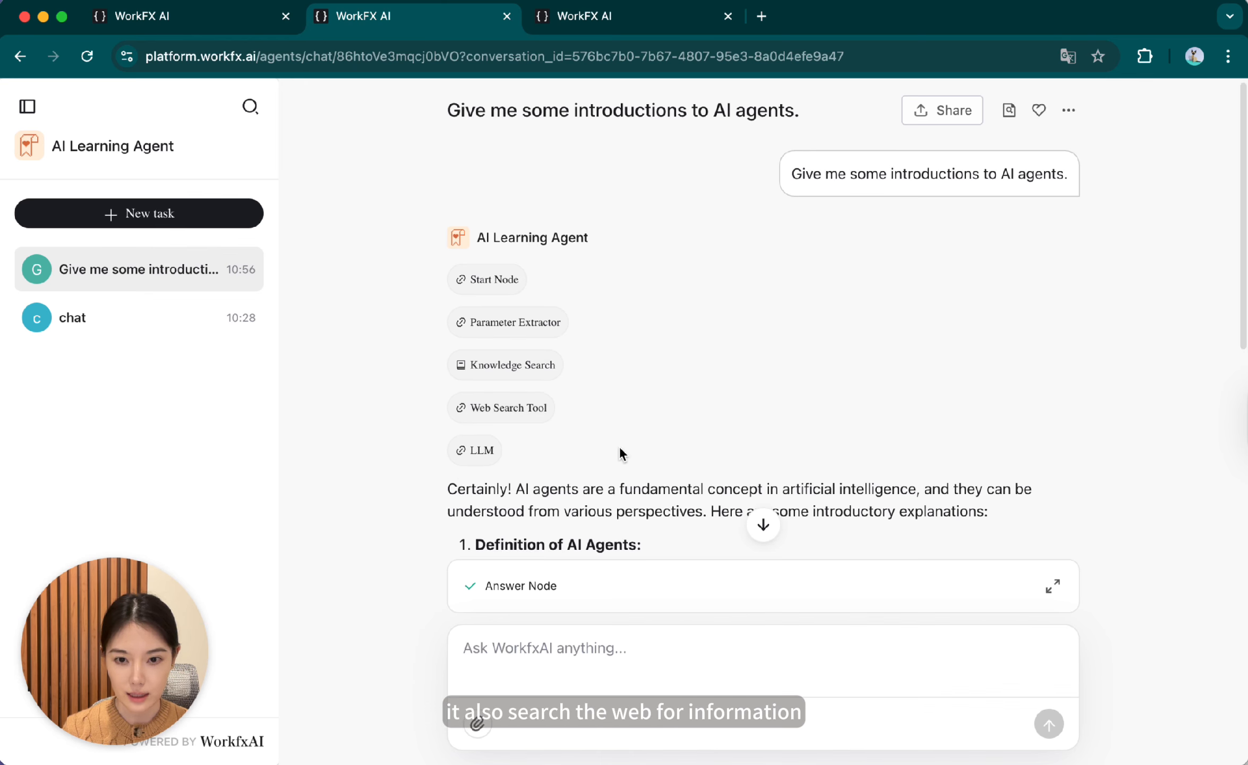
scroll(619, 452, down, 3)
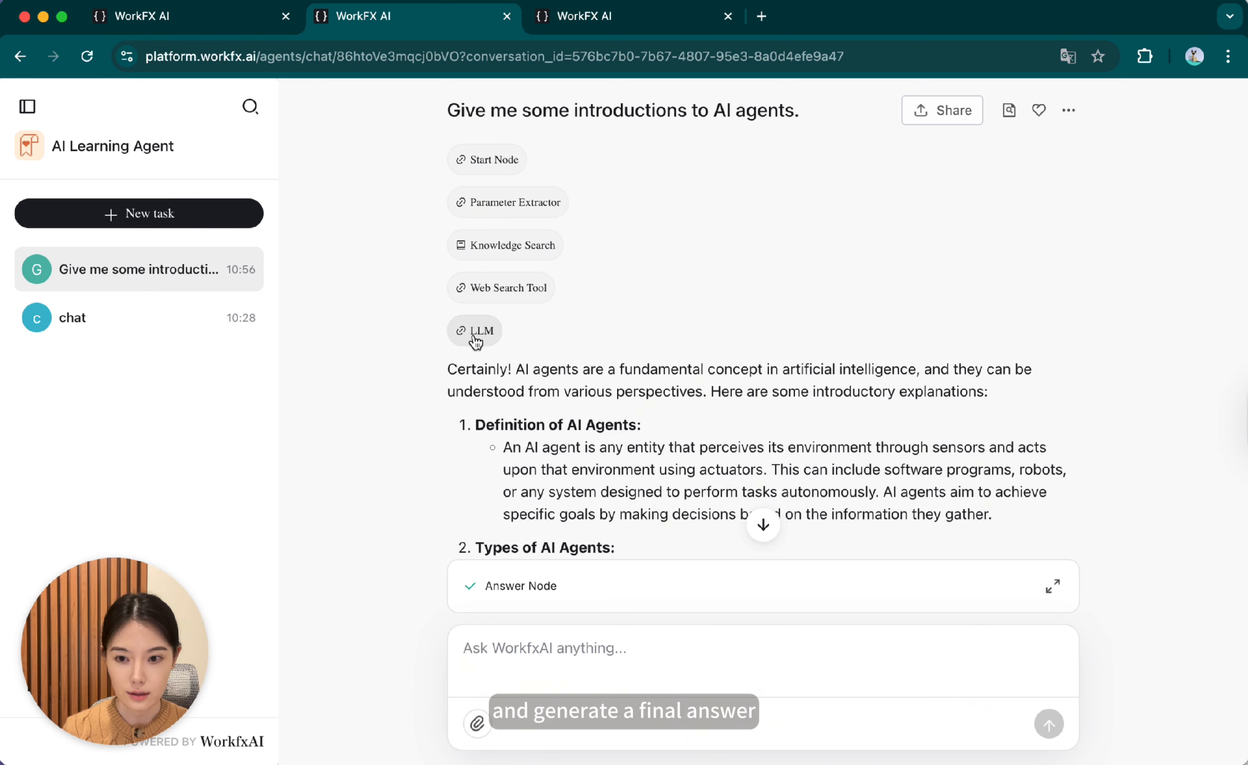